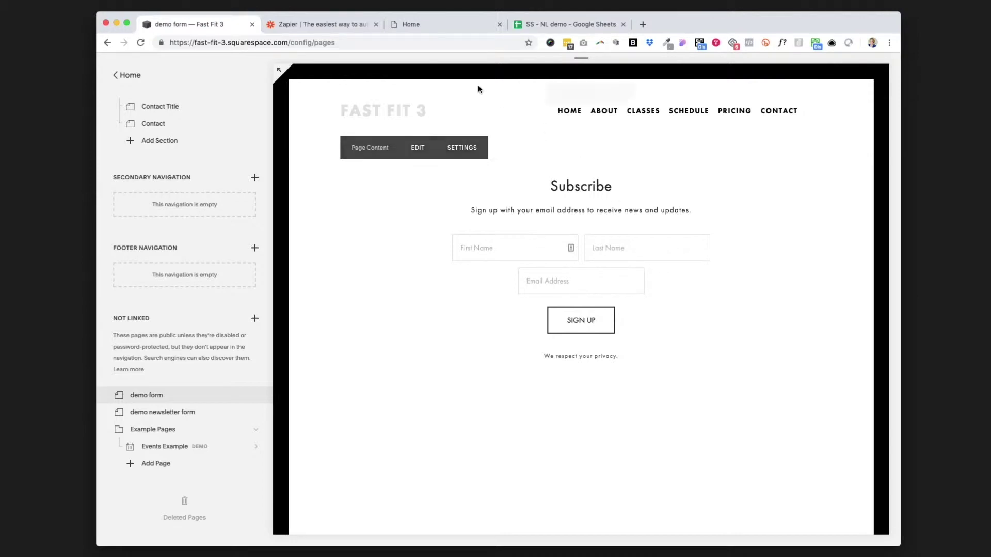
# - Switch to the Emma account and create a regular audience group named "website subscribers"
pyautogui.click(438, 23)
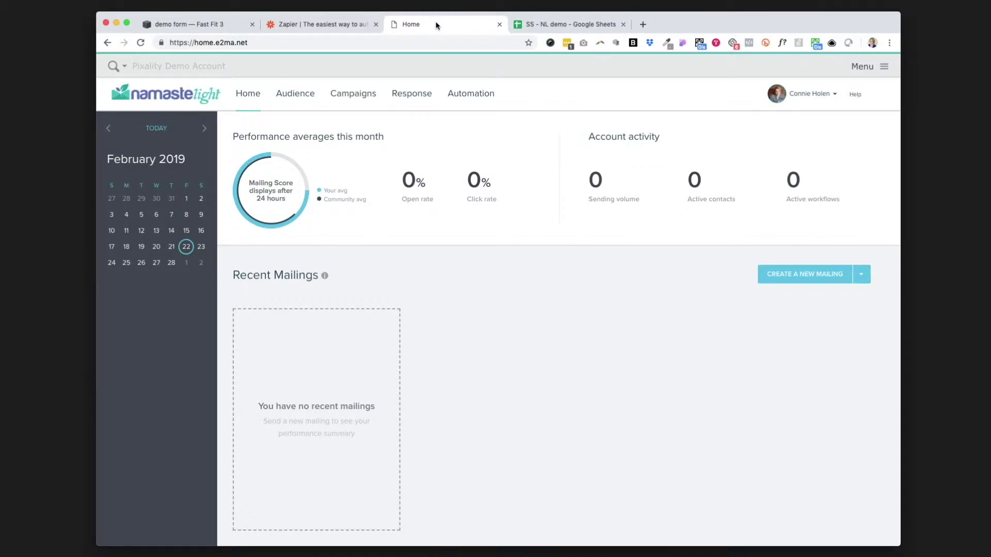
pyautogui.click(290, 96)
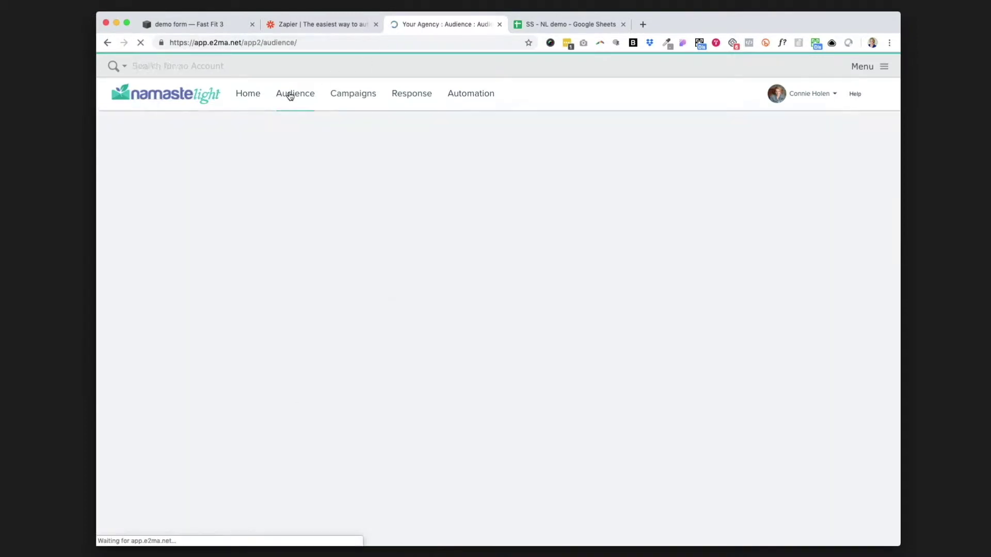
pyautogui.click(153, 148)
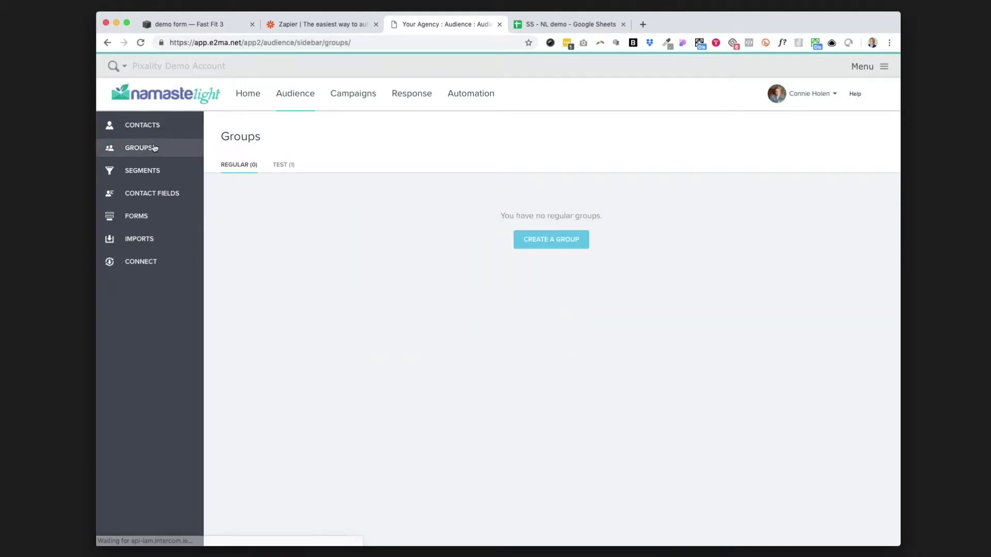
pyautogui.click(559, 244)
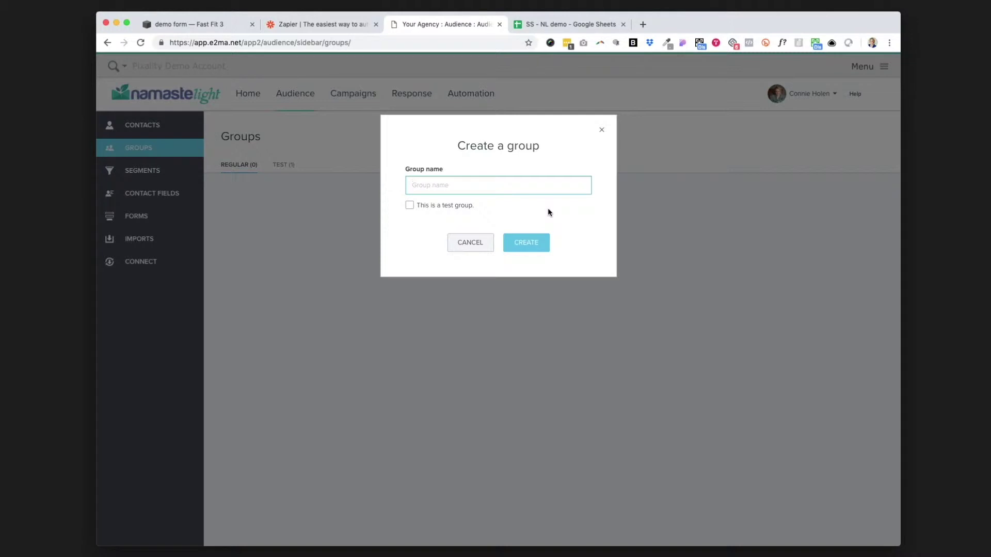
pyautogui.write('website sunscribers')
pyautogui.click(532, 243)
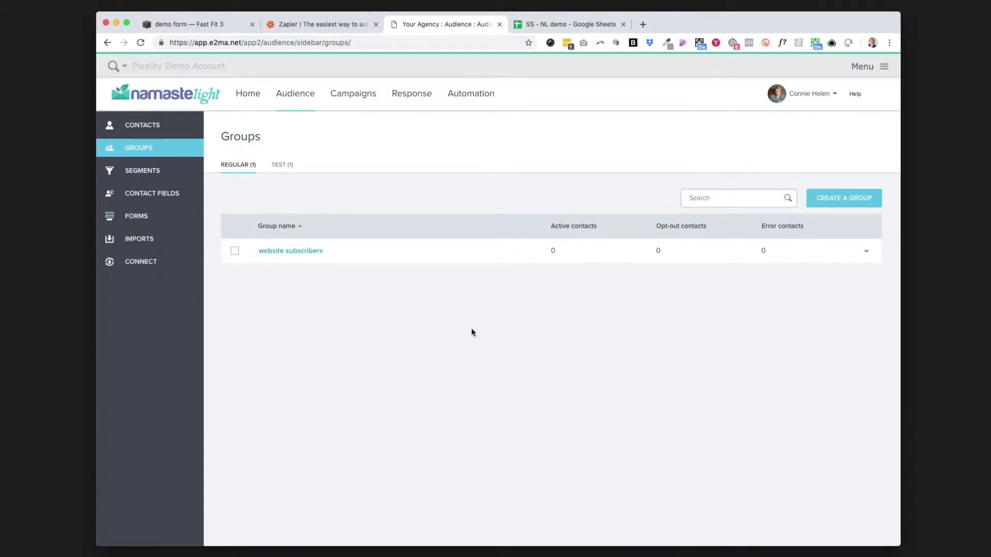
# - Switch to Zapier and sign up for a new account using the Gmail-based Google account
pyautogui.click(343, 24)
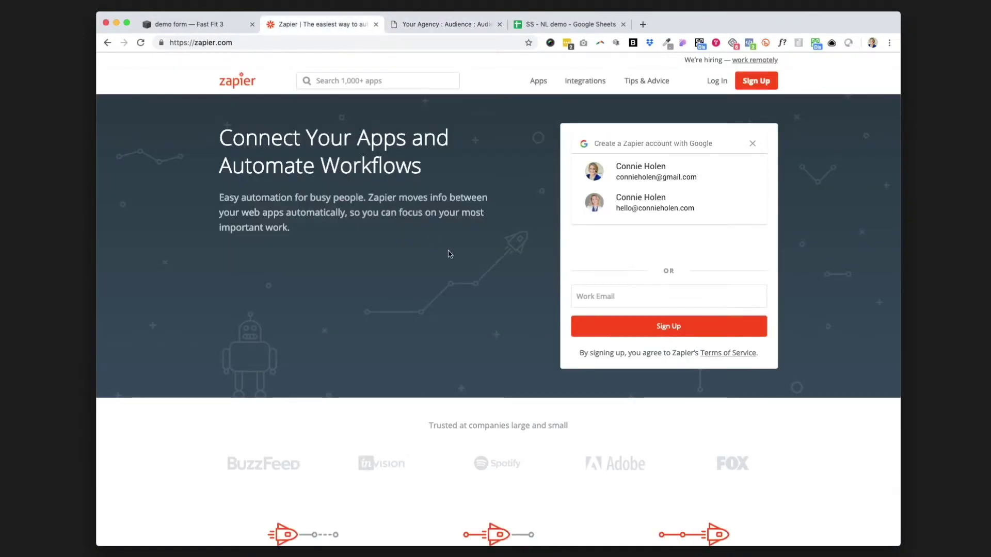
pyautogui.click(747, 81)
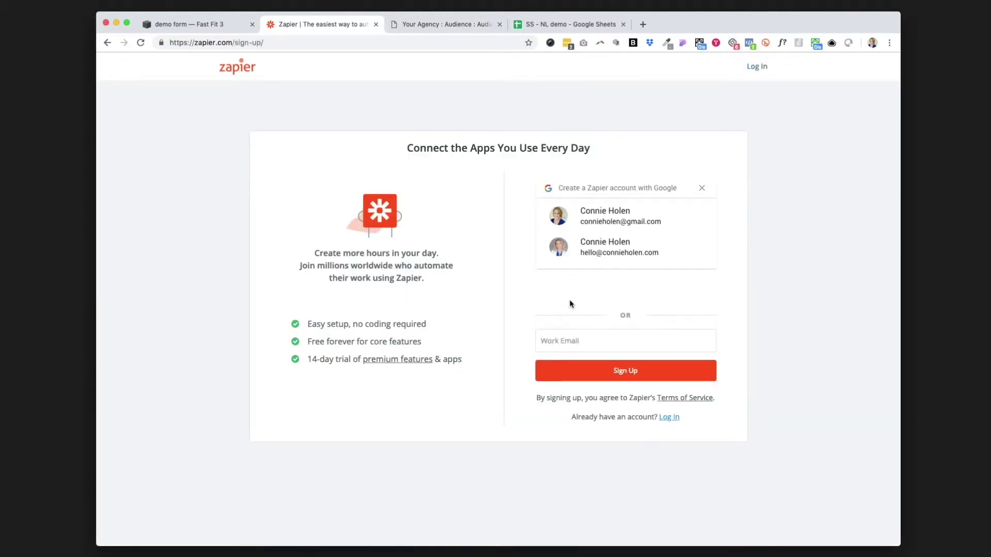
pyautogui.click(594, 219)
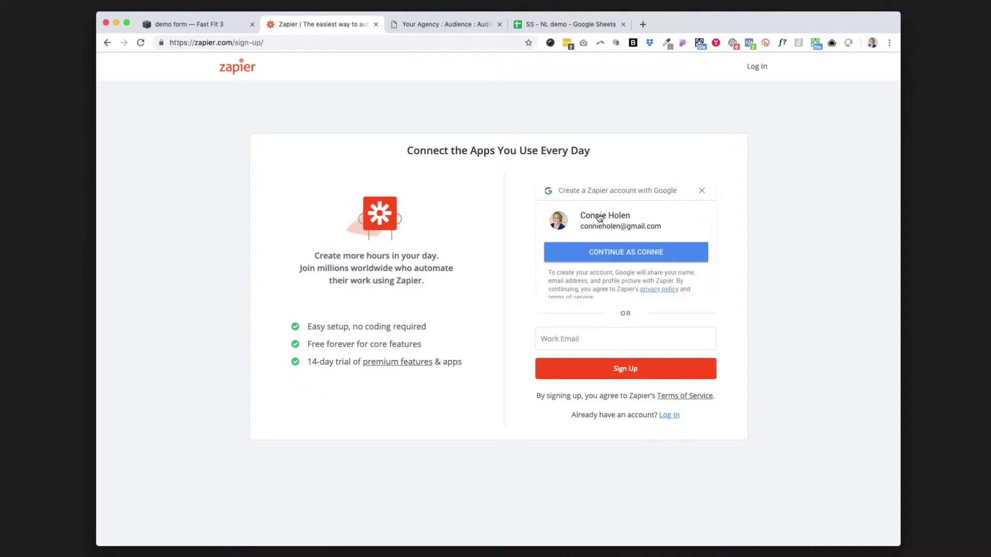
pyautogui.click(619, 254)
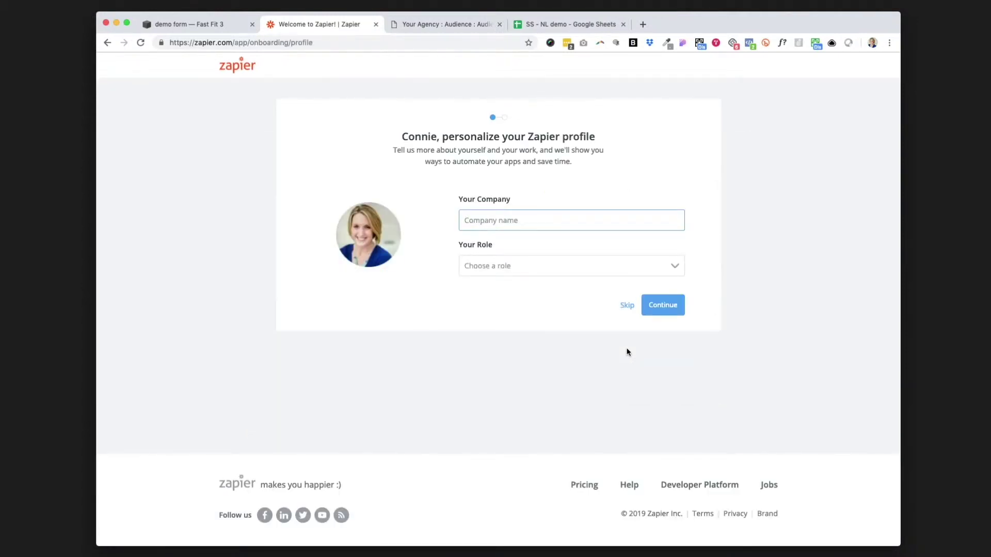
# - Personalize the Zapier profile with company "Pixality demo" and role Business Owner/Entrepreneur, and continue to app selection
pyautogui.write('Pixality demo')
pyautogui.click(512, 267)
pyautogui.click(532, 285)
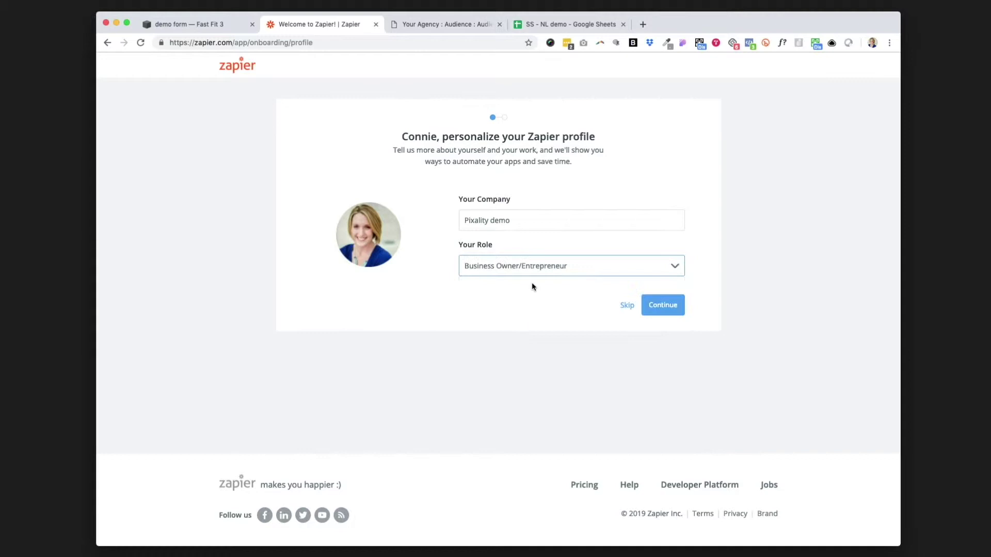
pyautogui.click(663, 306)
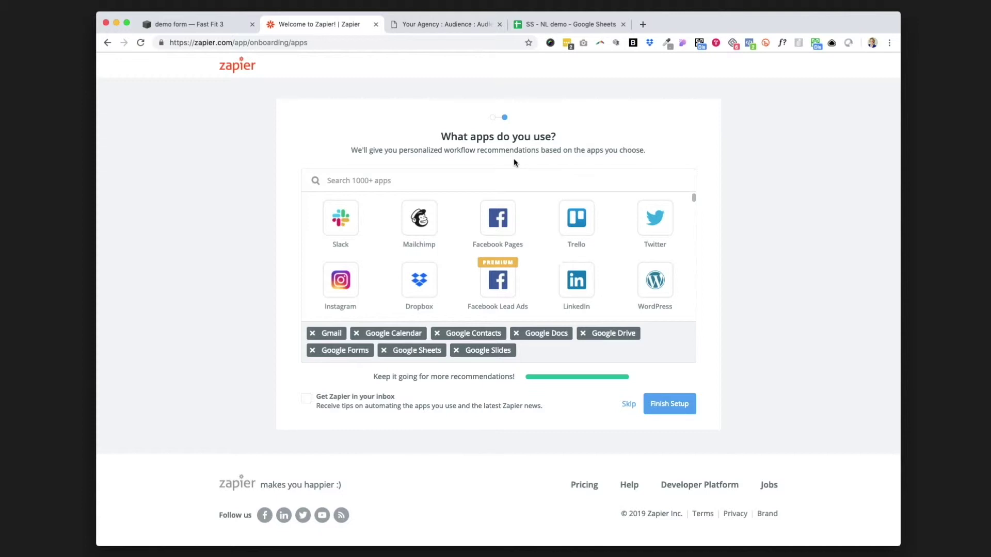
# - Add Squarespace and Emma to the list of apps used and finish the account setup
pyautogui.scroll(-3, 545, 240)
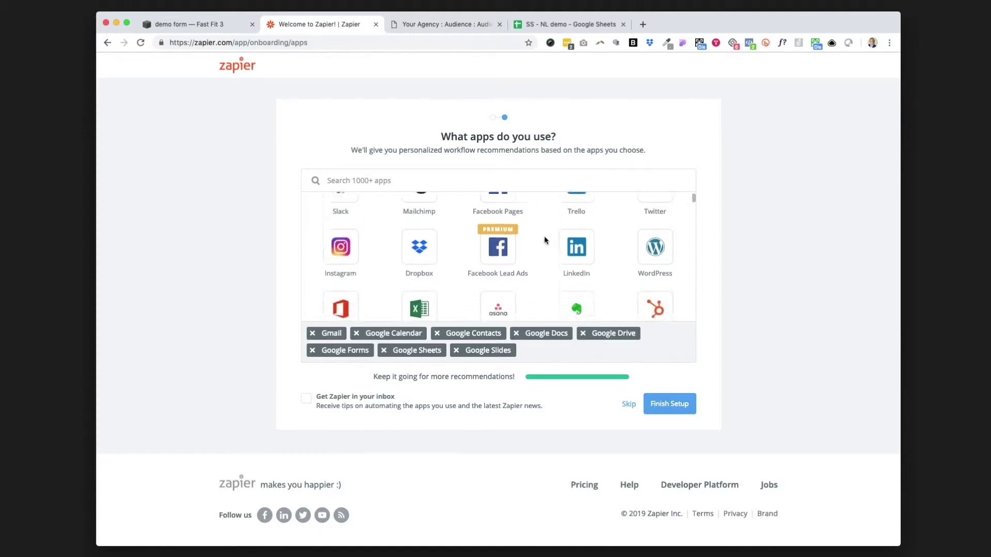
pyautogui.scroll(-10, 545, 240)
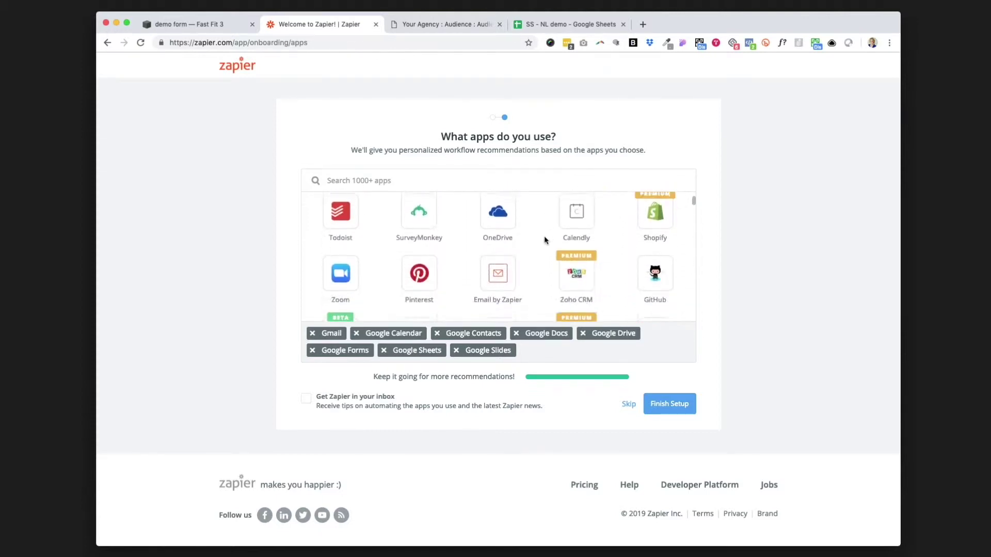
pyautogui.scroll(-10, 545, 240)
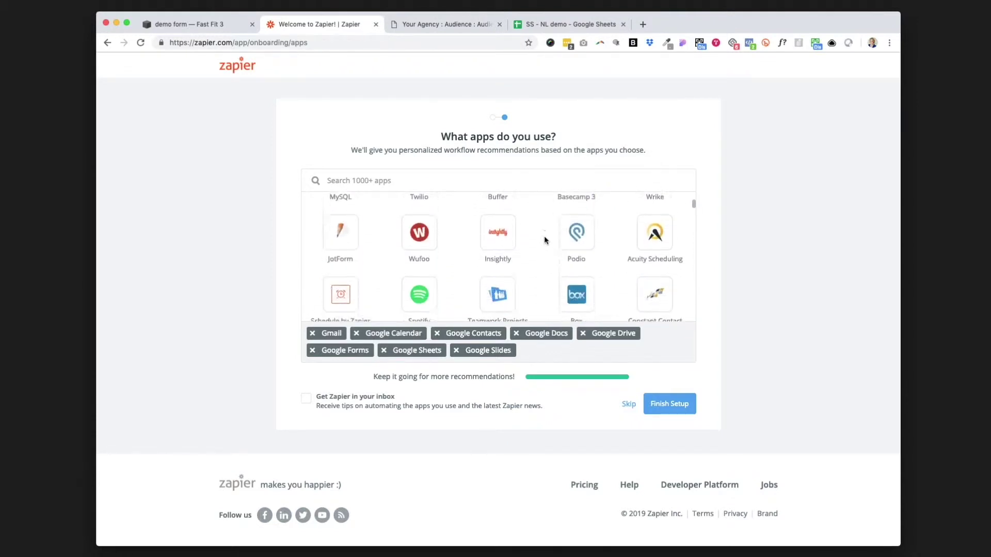
pyautogui.scroll(-5, 545, 240)
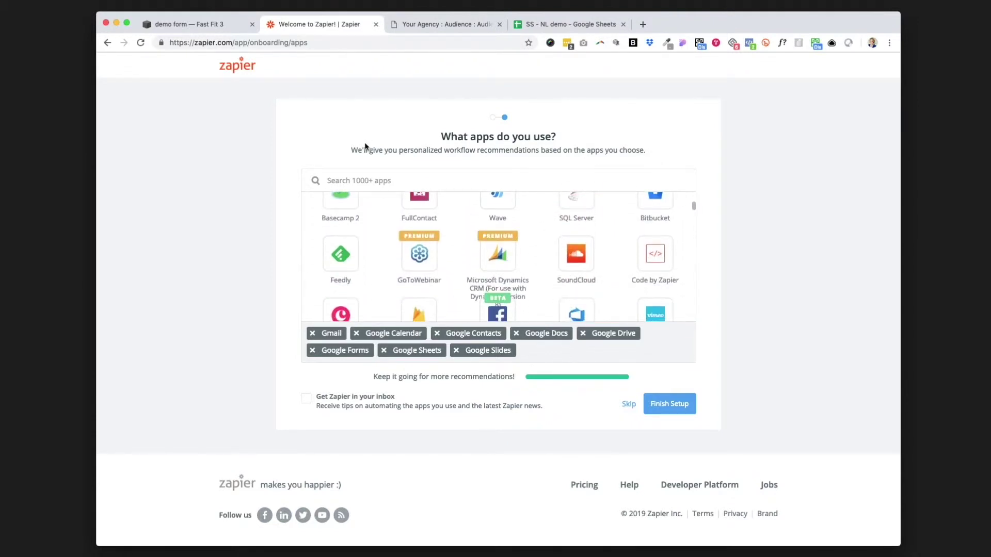
pyautogui.write('square')
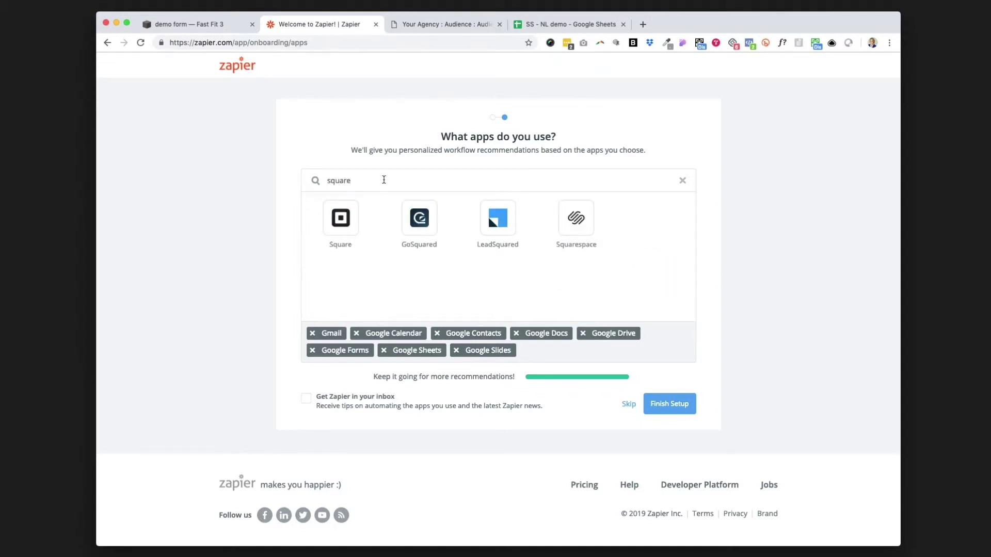
pyautogui.click(564, 222)
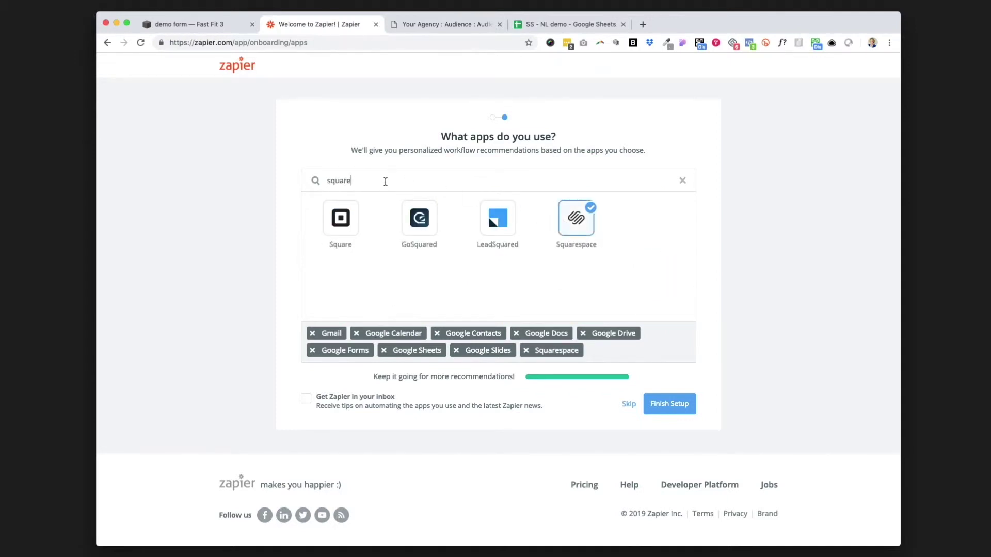
pyautogui.moveTo(385, 181); pyautogui.dragTo(321, 182)
pyautogui.write('emma')
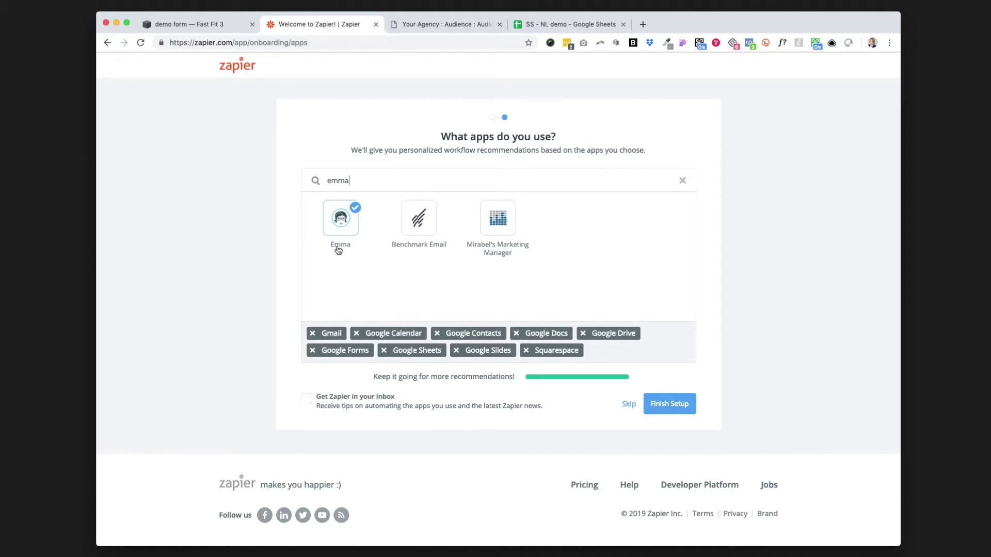
pyautogui.click(336, 219)
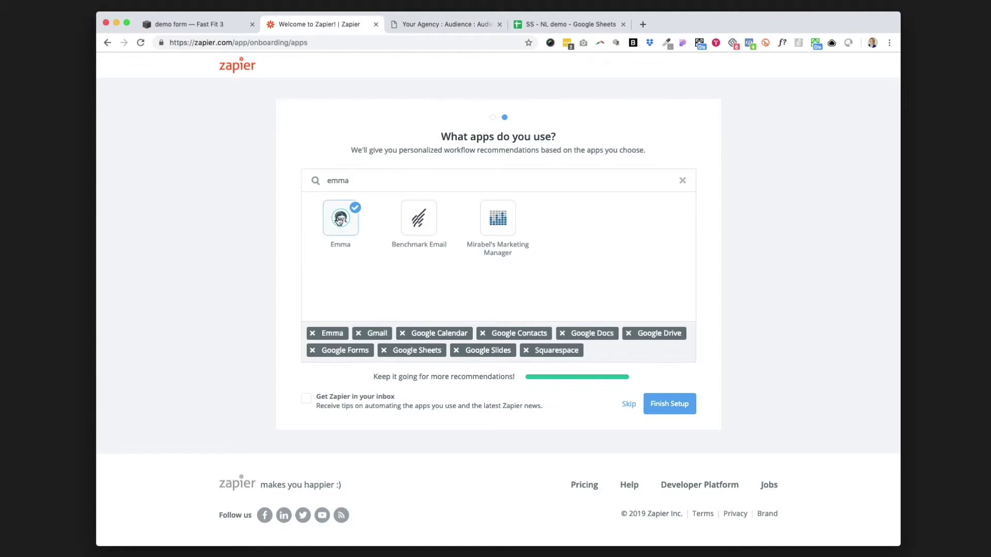
pyautogui.click(678, 405)
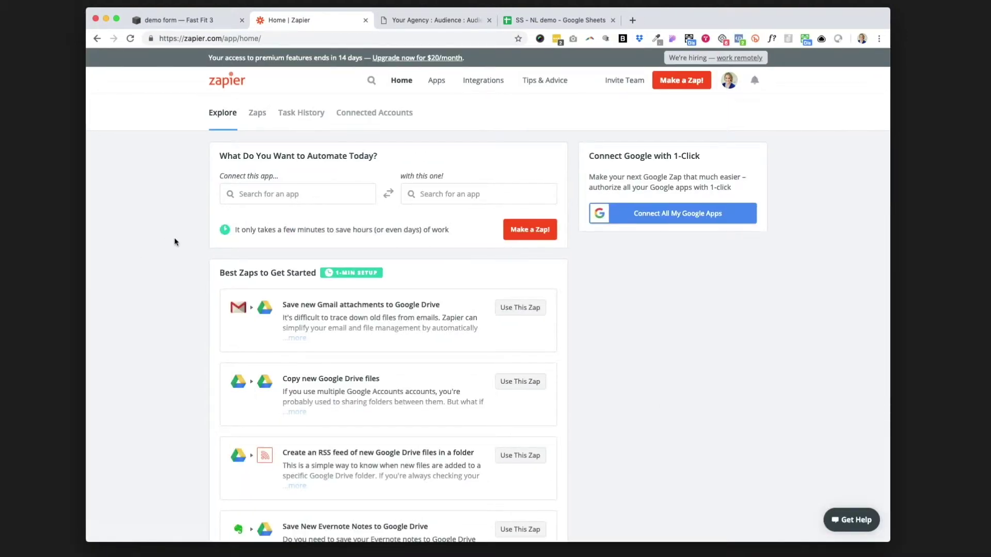
# - Choose Squarespace as the app to connect and Emma as the app to connect it with
pyautogui.click(295, 194)
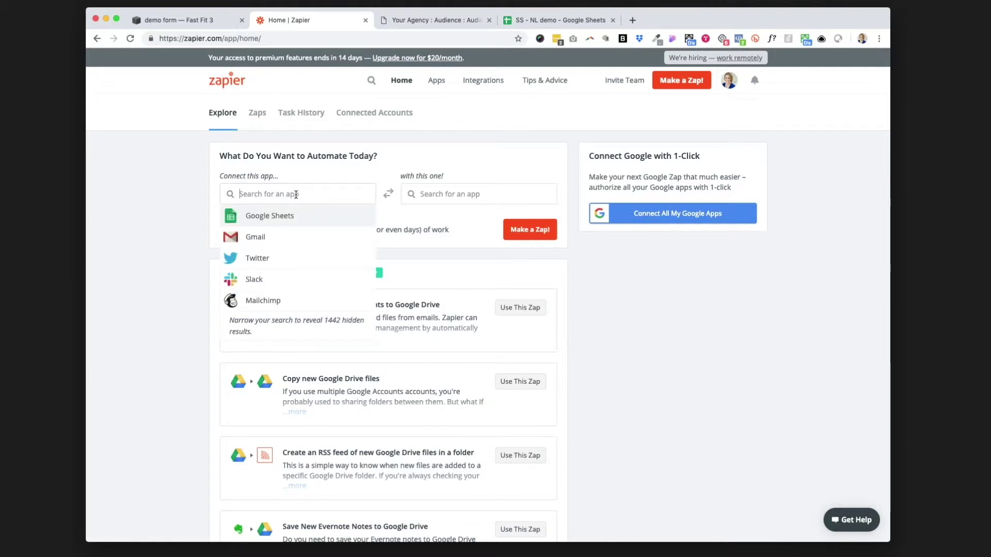
pyautogui.write('square')
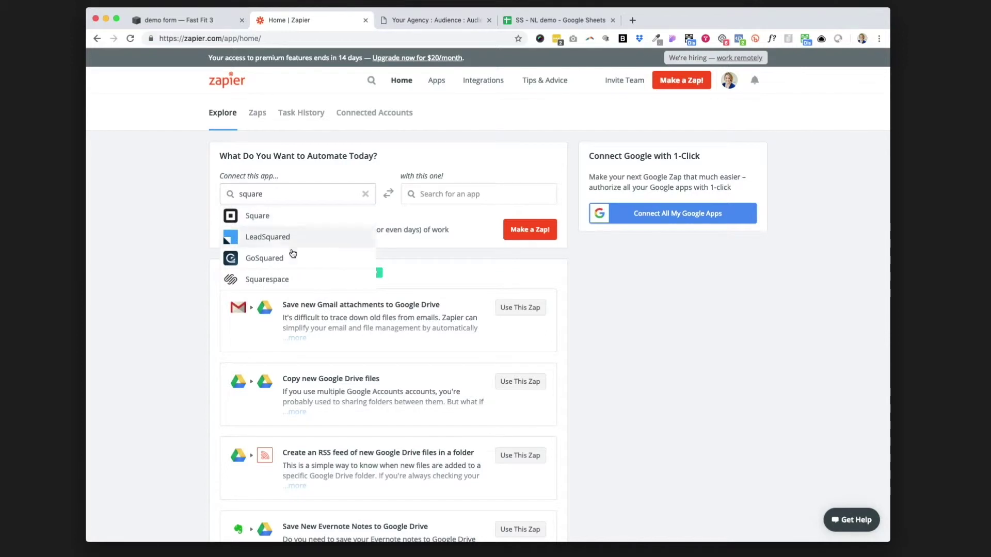
pyautogui.click(273, 279)
pyautogui.click(439, 195)
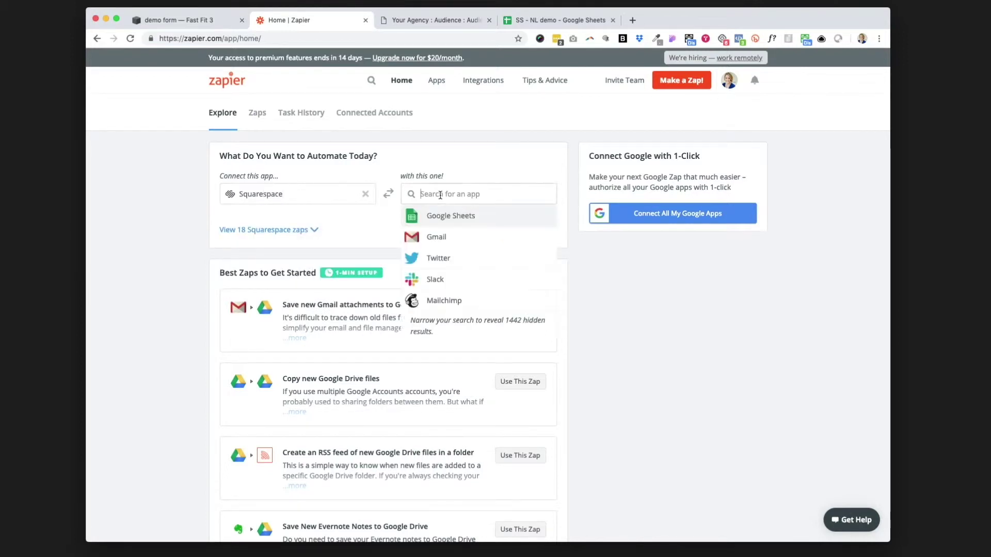
pyautogui.write('emma')
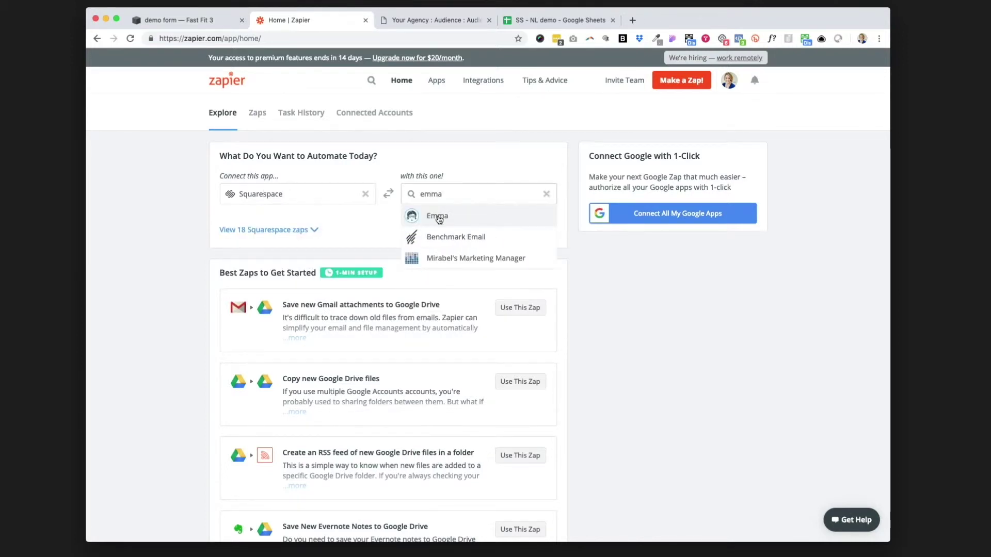
pyautogui.click(439, 216)
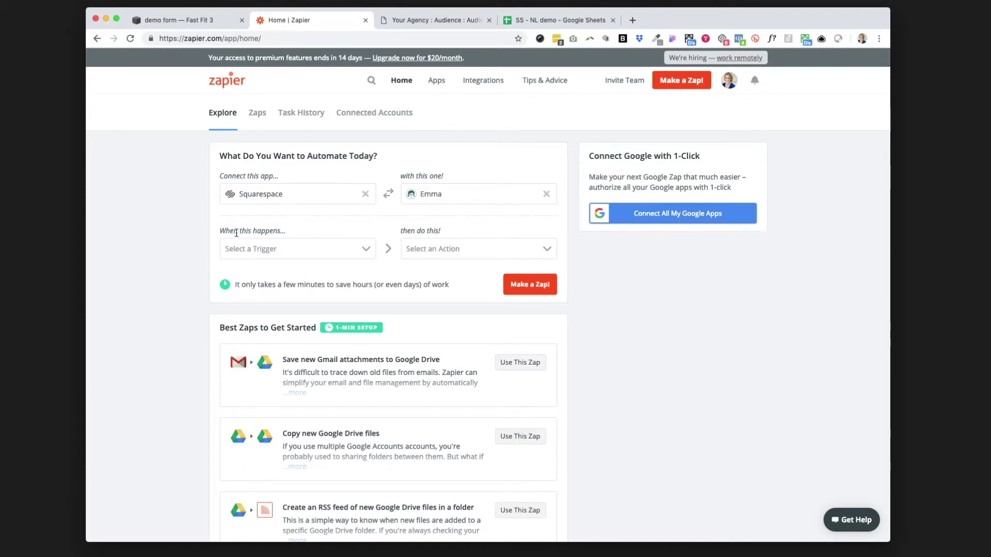
# - Make a Zap with the trigger New Form Submission and the action Create Subscriber
pyautogui.click(366, 249)
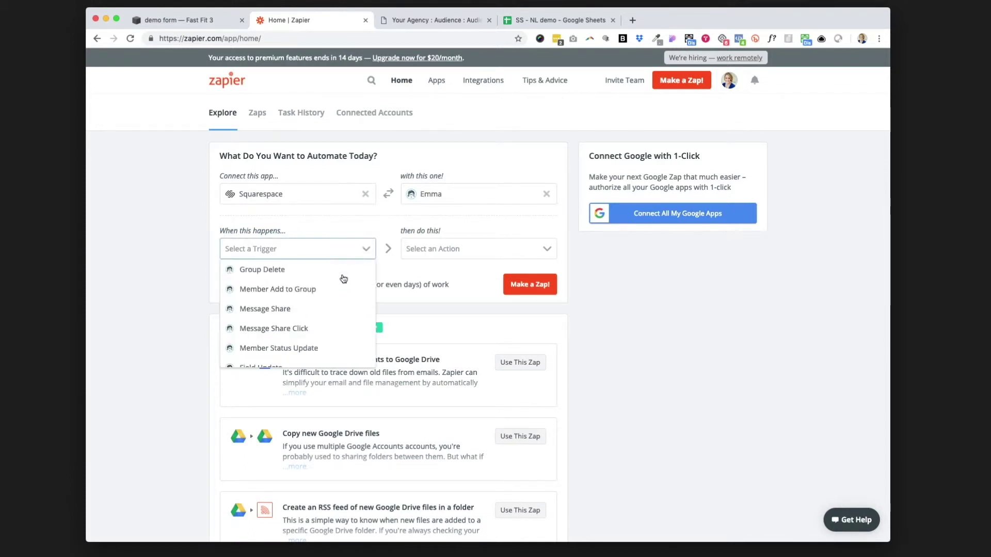
pyautogui.scroll(-5, 332, 294)
pyautogui.scroll(-3, 331, 294)
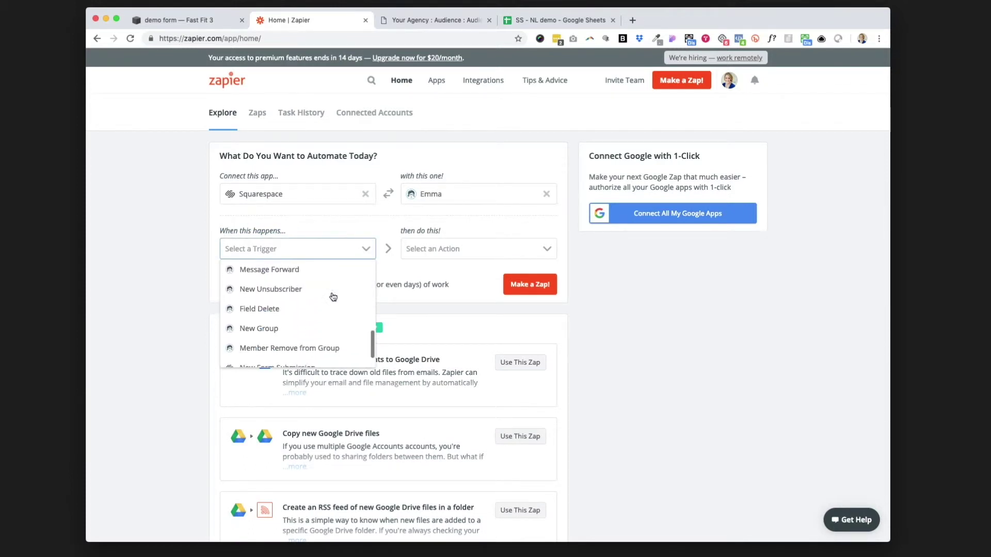
pyautogui.click(305, 338)
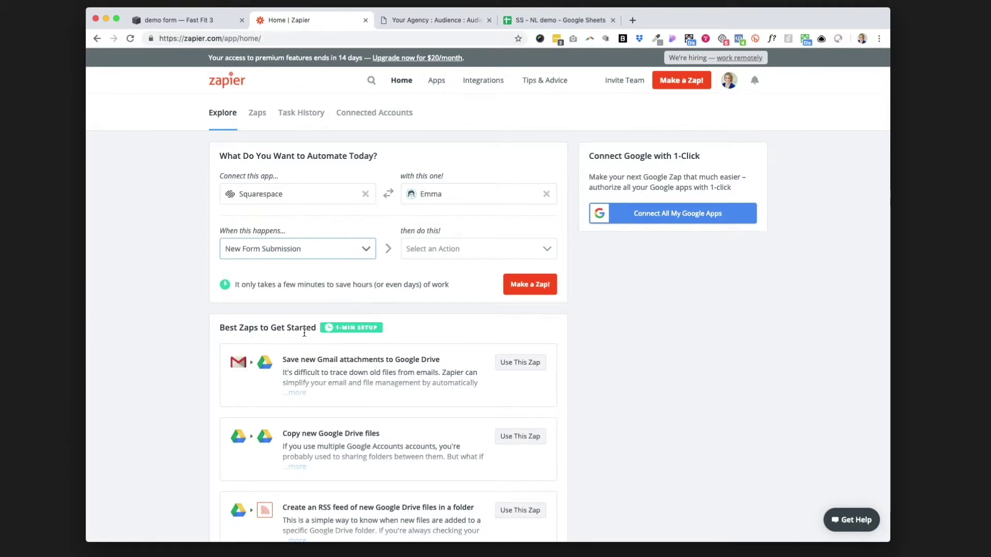
pyautogui.click(469, 249)
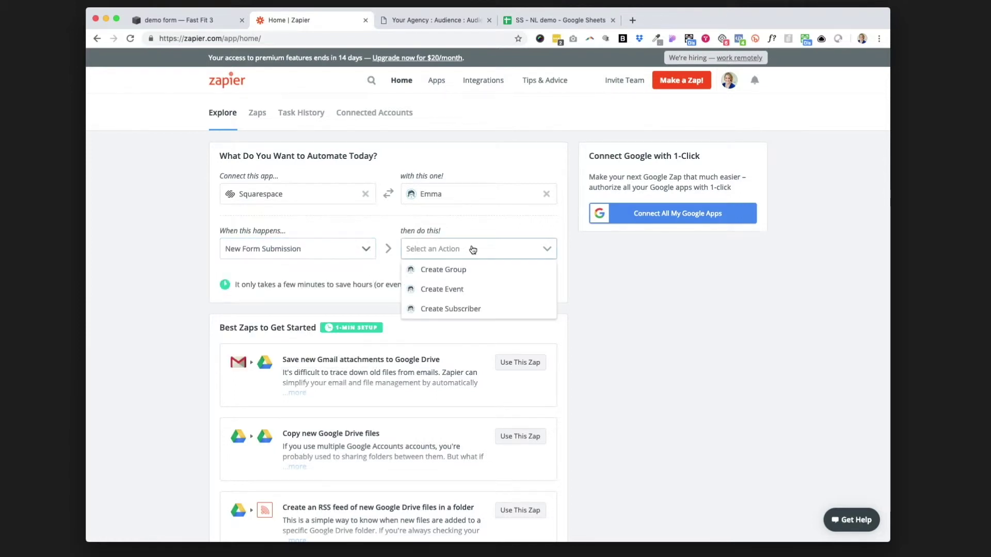
pyautogui.click(458, 308)
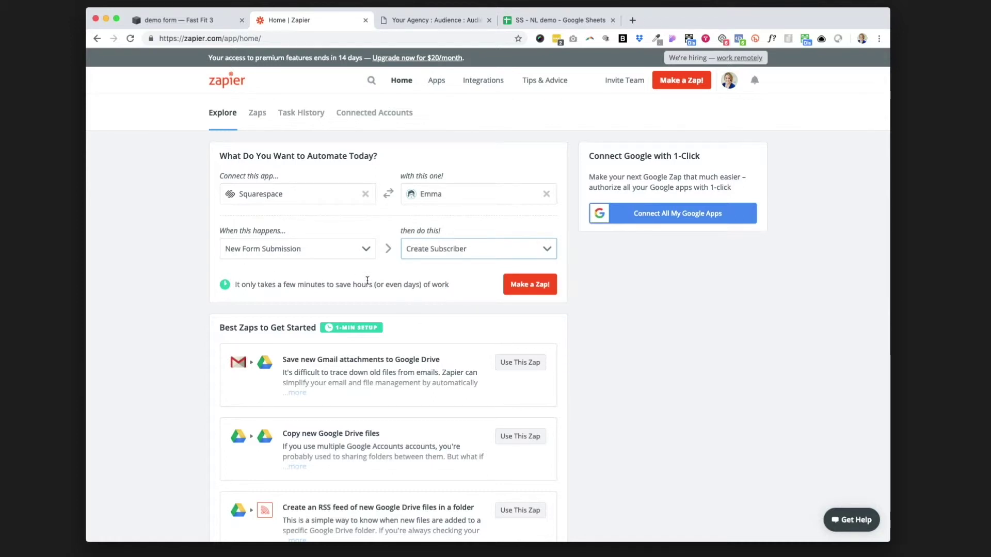
pyautogui.click(520, 285)
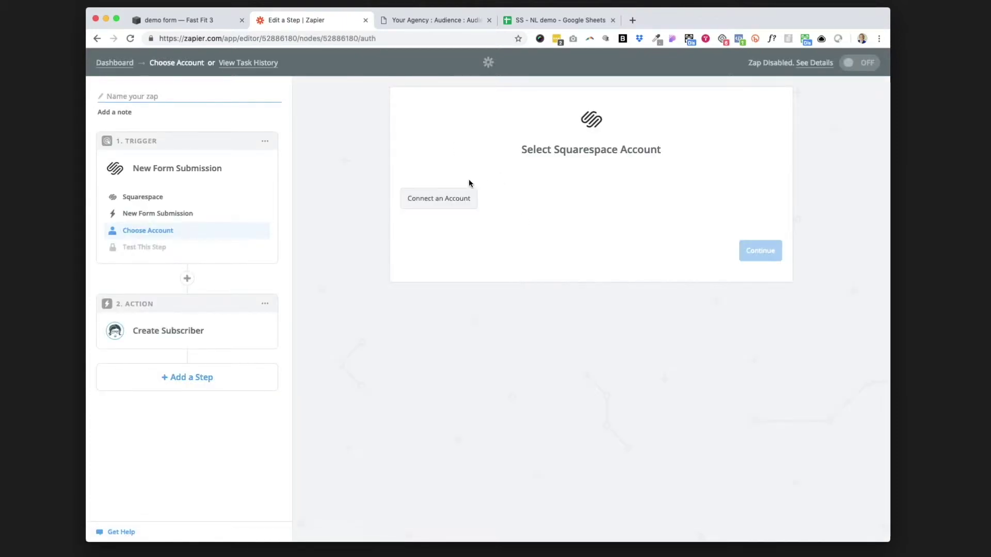
# - Start connecting a Squarespace account for the trigger and move the authorization window out of the way
pyautogui.click(457, 201)
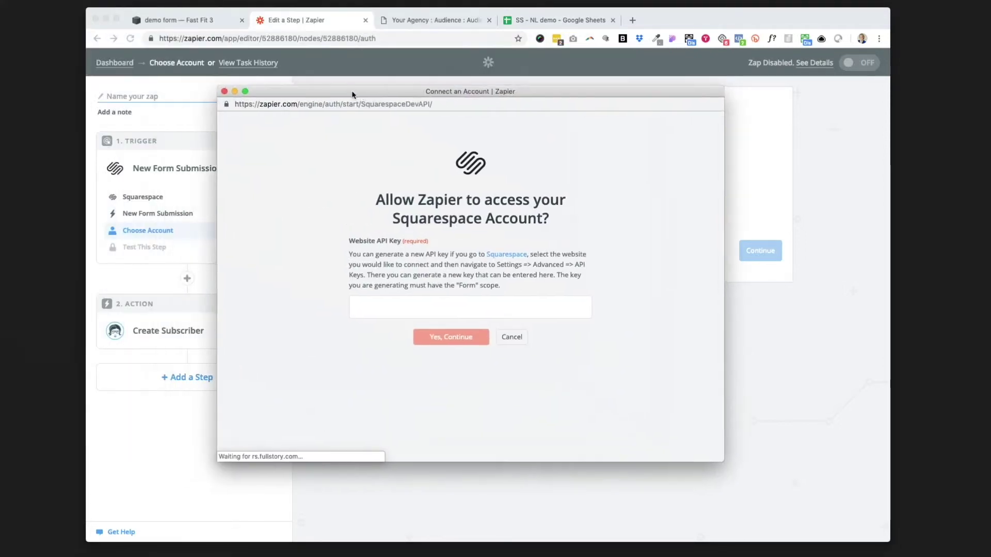
pyautogui.moveTo(352, 98); pyautogui.dragTo(407, 103)
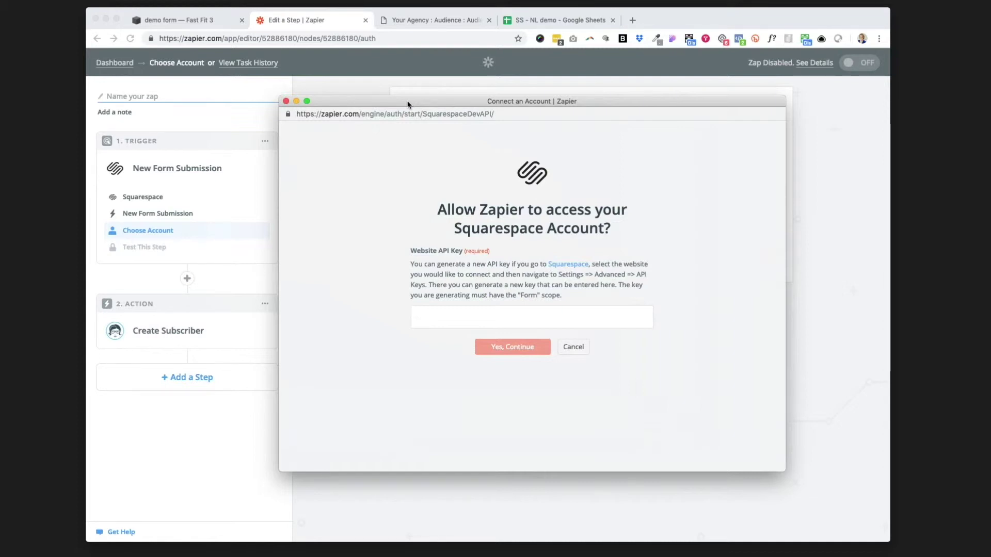
pyautogui.moveTo(408, 105); pyautogui.dragTo(212, 114)
# - Switch to the Squarespace site and open its Squarespace API Keys page in the advanced settings
pyautogui.click(191, 21)
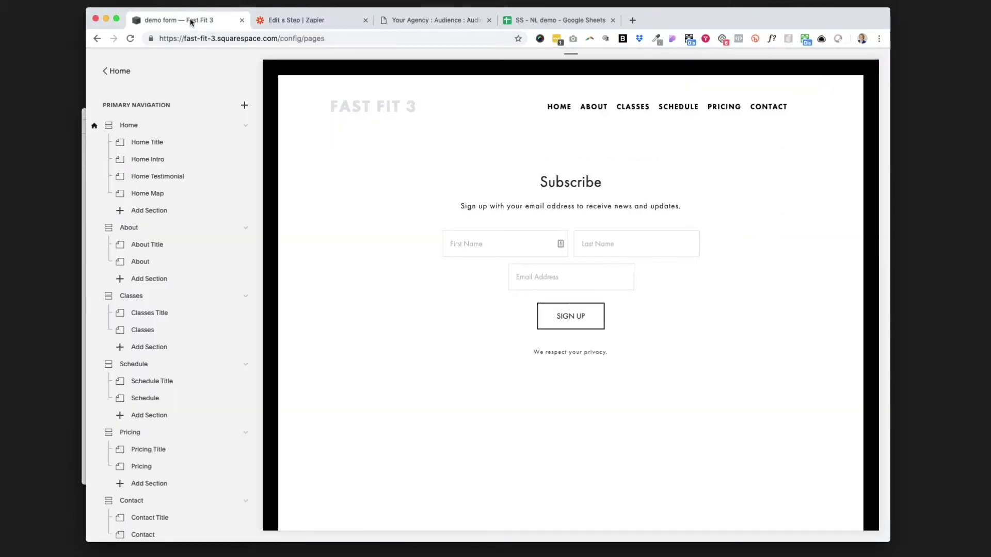
pyautogui.click(114, 71)
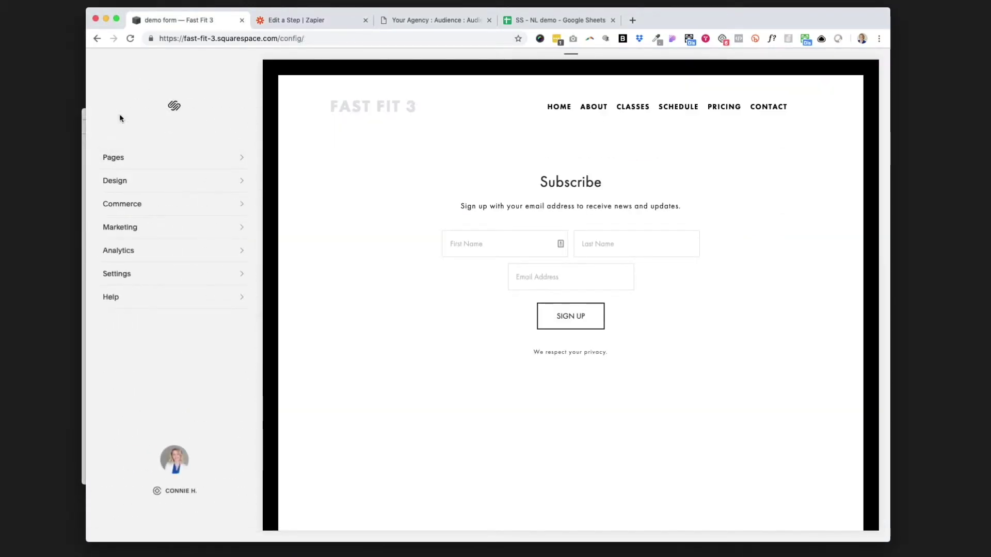
pyautogui.click(141, 274)
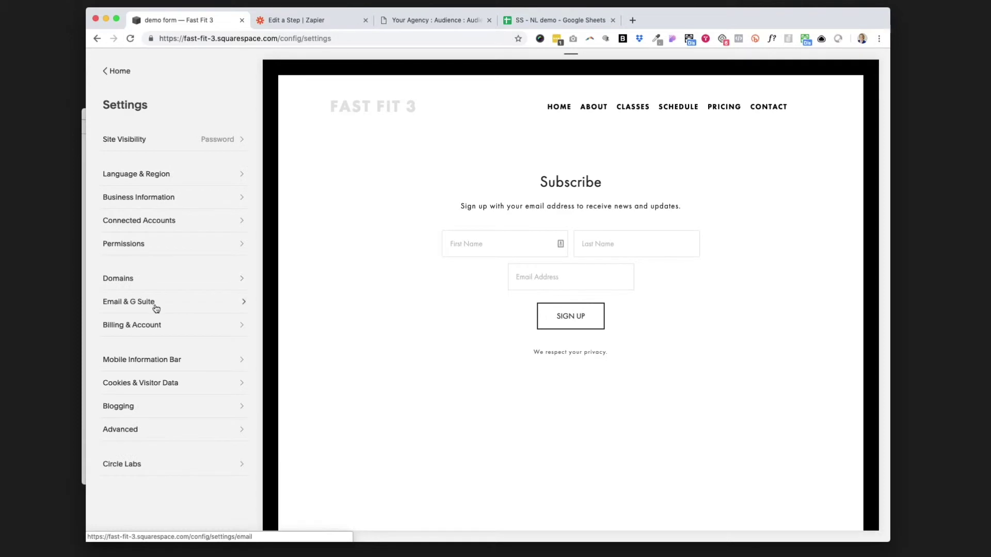
pyautogui.click(168, 428)
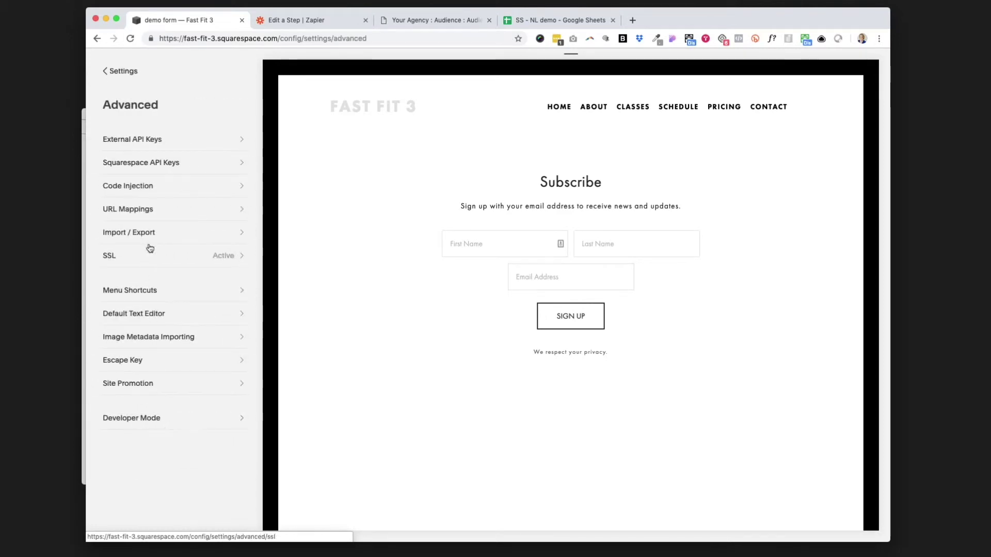
pyautogui.click(149, 163)
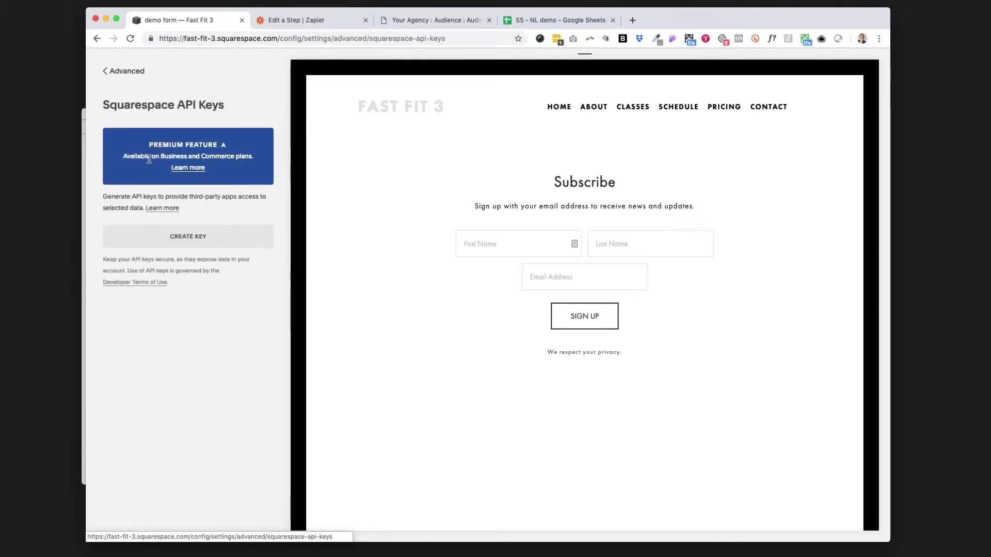
# - Create an API key named NamasteLight with the Forms scope and copy the generated key
pyautogui.click(195, 237)
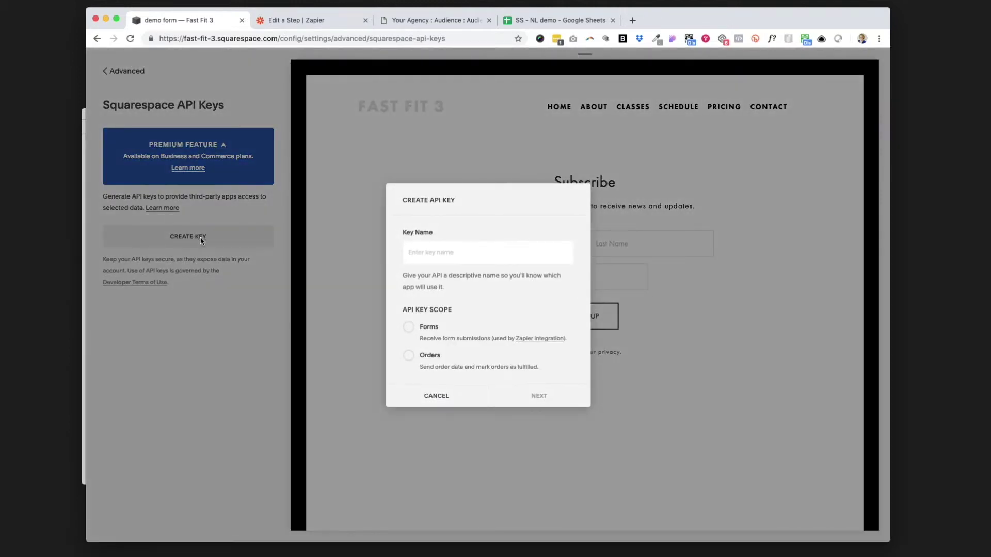
pyautogui.click(444, 252)
pyautogui.write('NamasteLight')
pyautogui.click(434, 326)
pyautogui.click(549, 397)
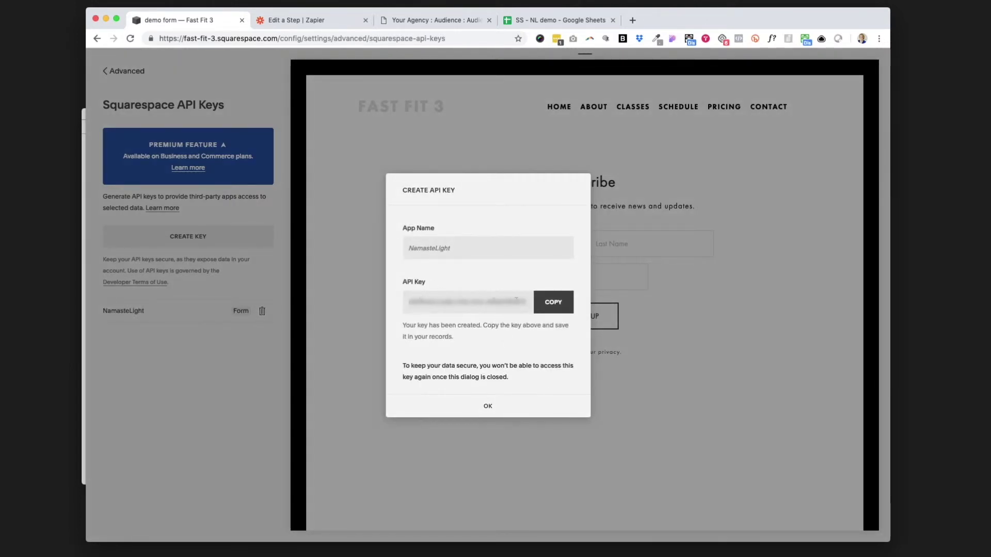
pyautogui.click(557, 303)
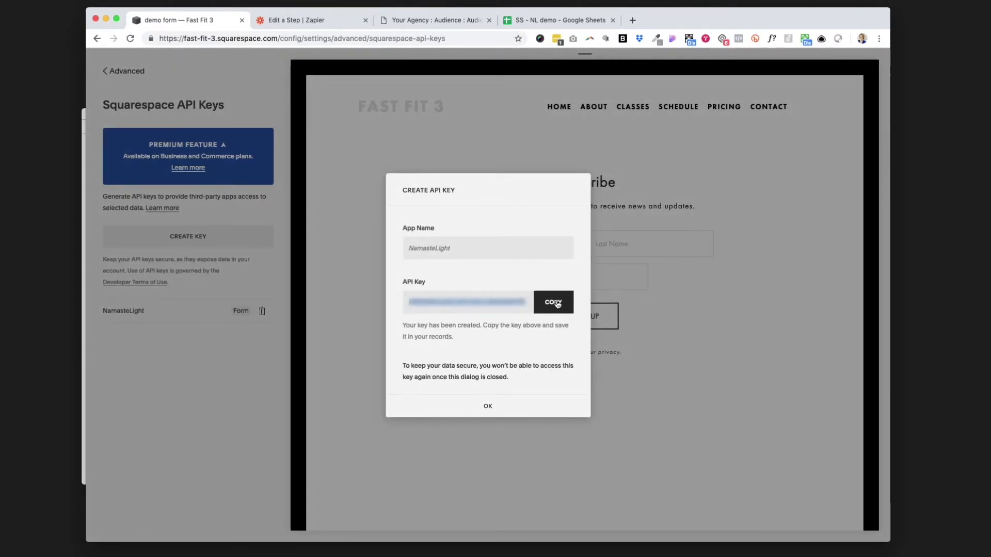
# - Return to Zapier, authorize the Squarespace account with the copied website API key, and save it as the trigger's account
pyautogui.click(313, 20)
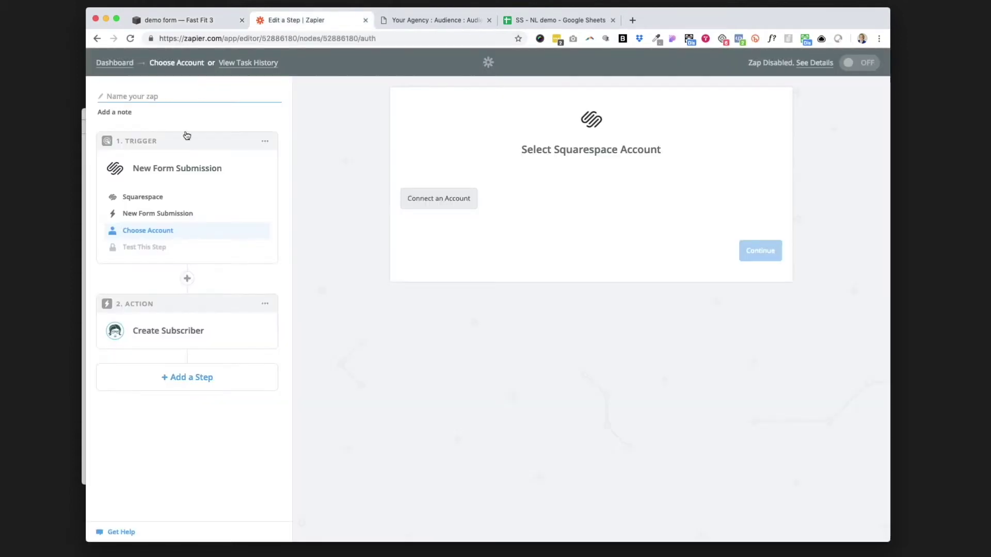
pyautogui.click(438, 198)
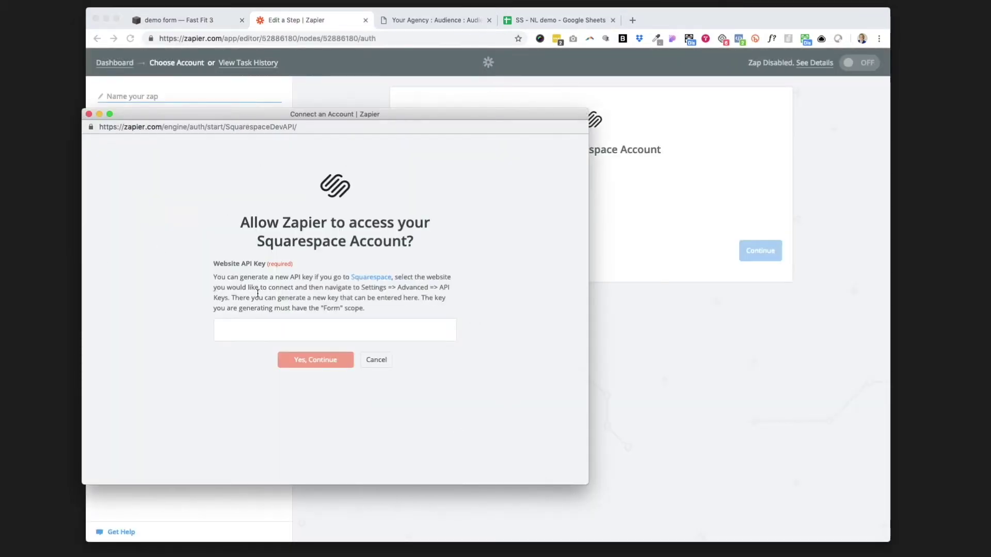
pyautogui.click(255, 329)
pyautogui.press('super+v')
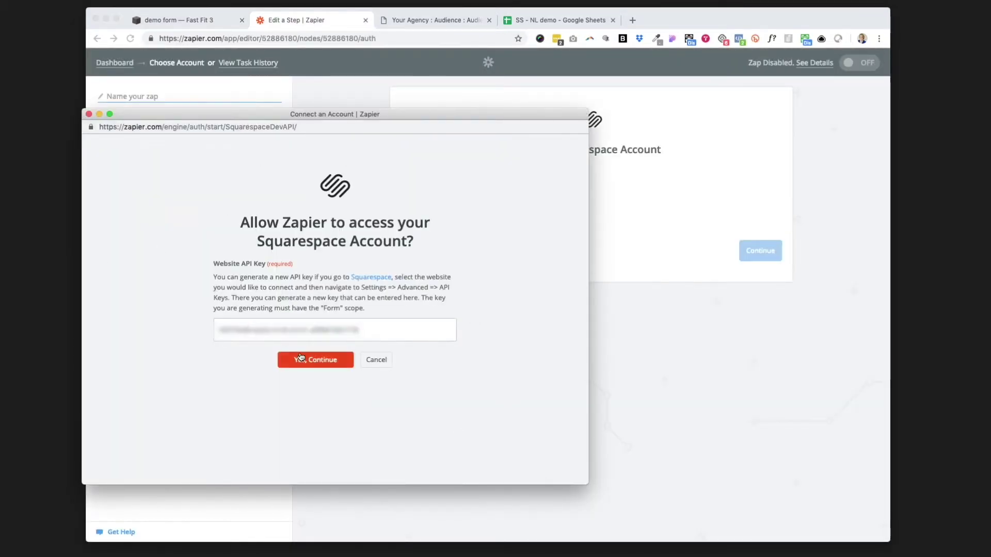
pyautogui.click(302, 359)
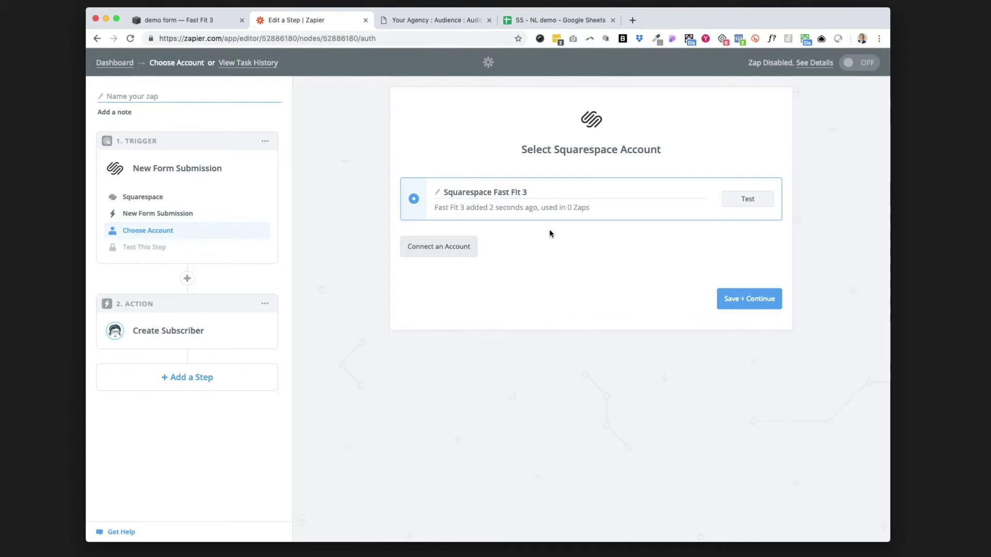
pyautogui.click(760, 304)
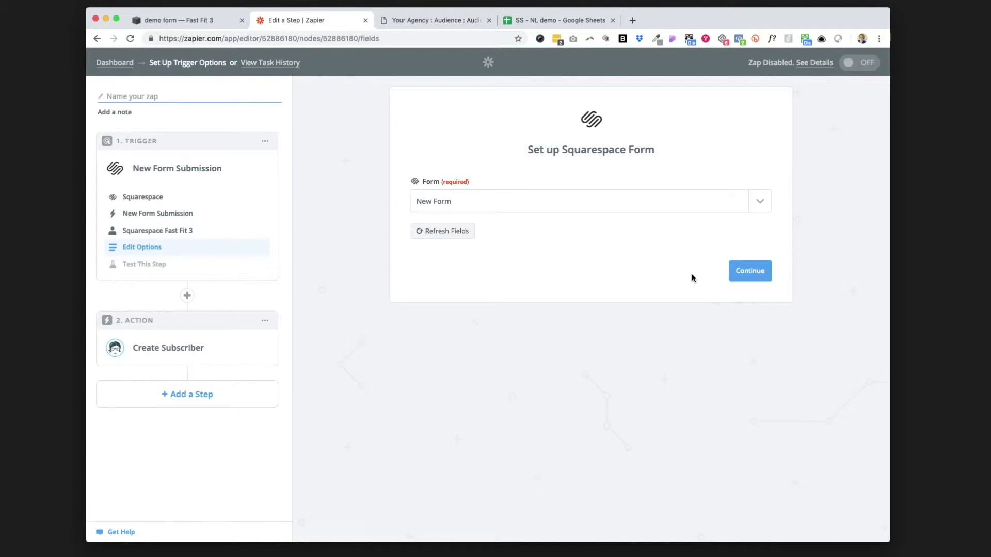
# - Set the trigger's form to "form demo" and continue to its samples
pyautogui.click(758, 206)
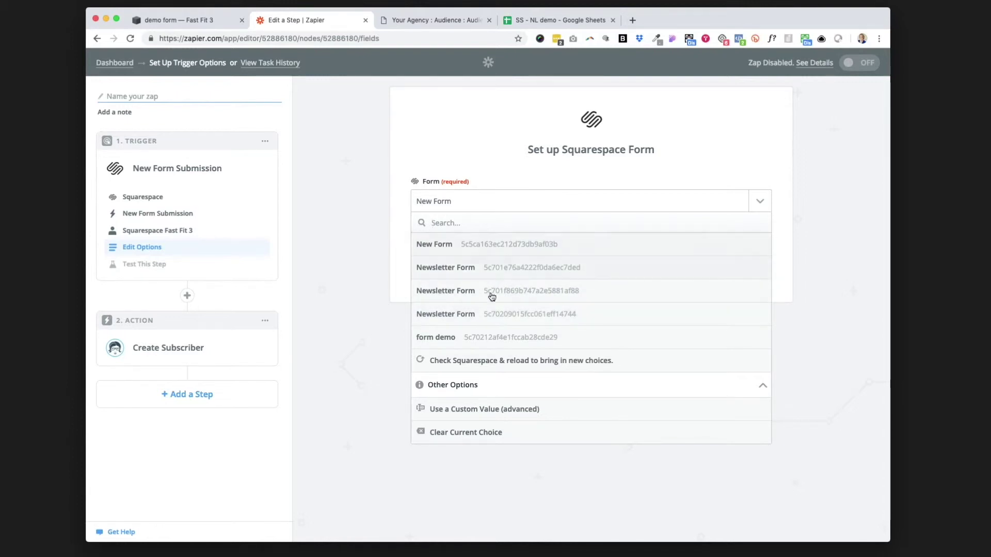
pyautogui.click(440, 338)
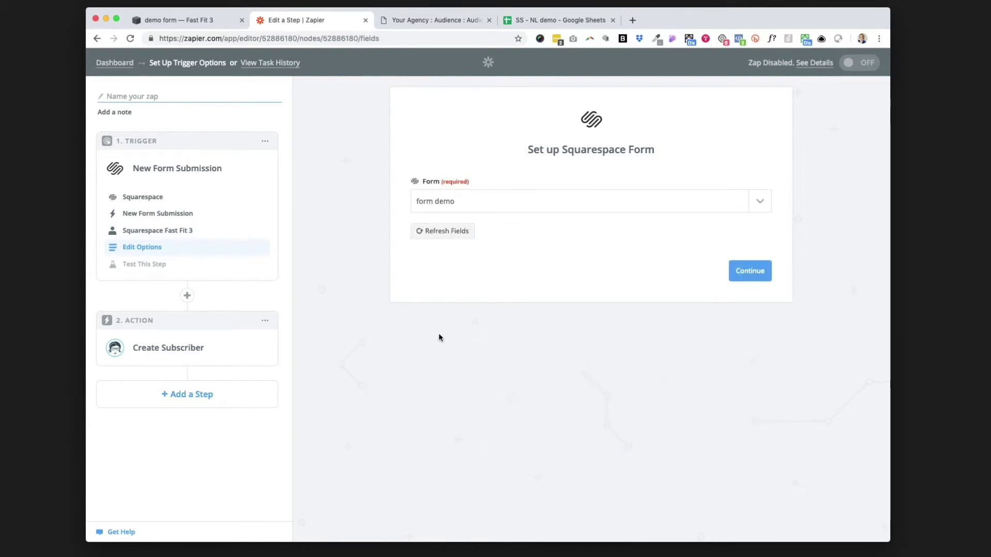
pyautogui.click(752, 274)
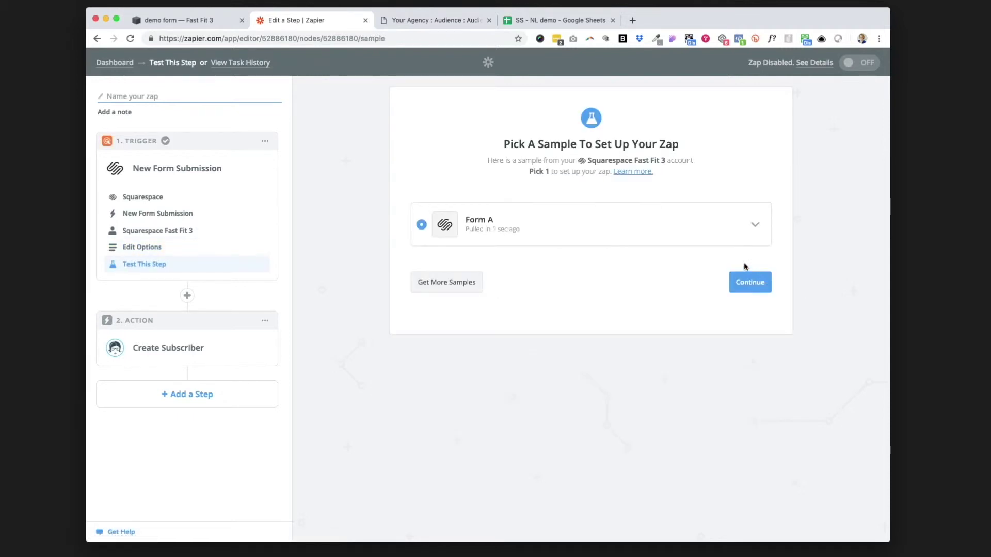
# - Review the field values of sample Form A and continue with it as the trigger sample
pyautogui.click(757, 227)
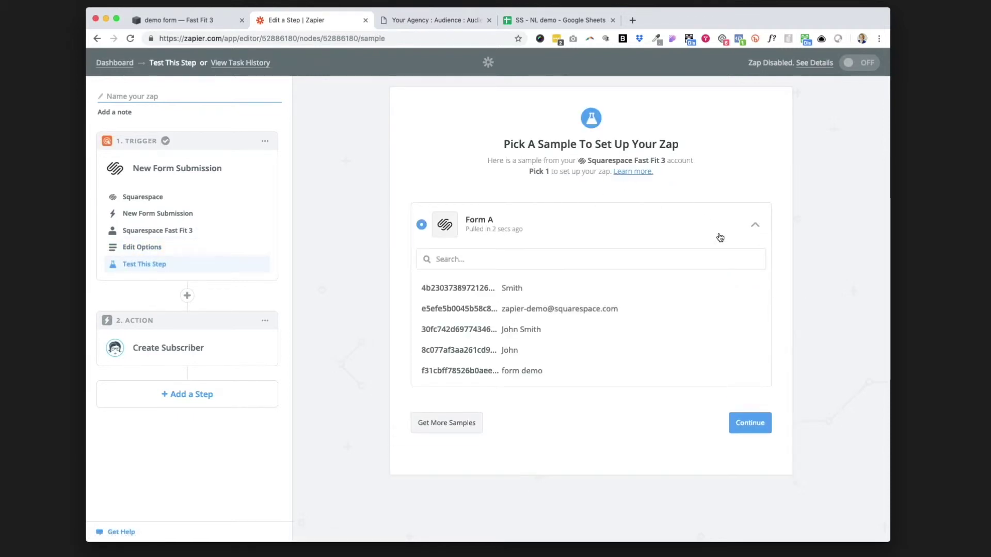
pyautogui.click(756, 225)
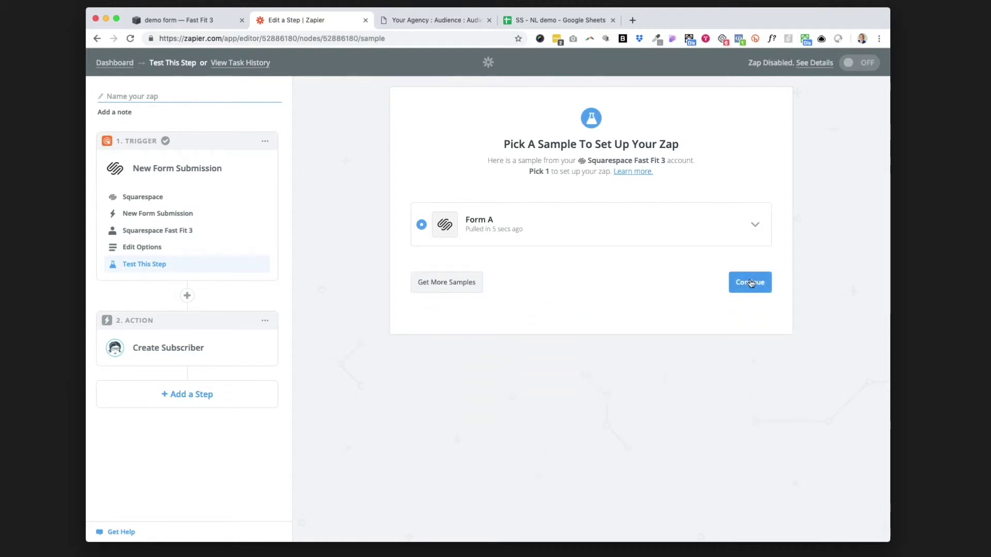
pyautogui.click(749, 279)
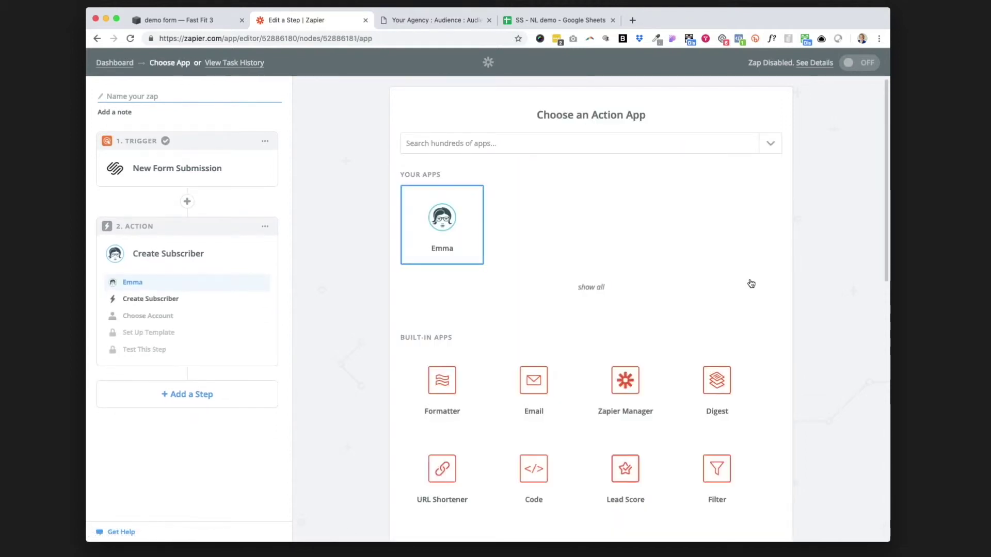
# - Confirm Emma's Create Subscriber as the action and start connecting an Emma account, moving the authorization window into view
pyautogui.click(440, 230)
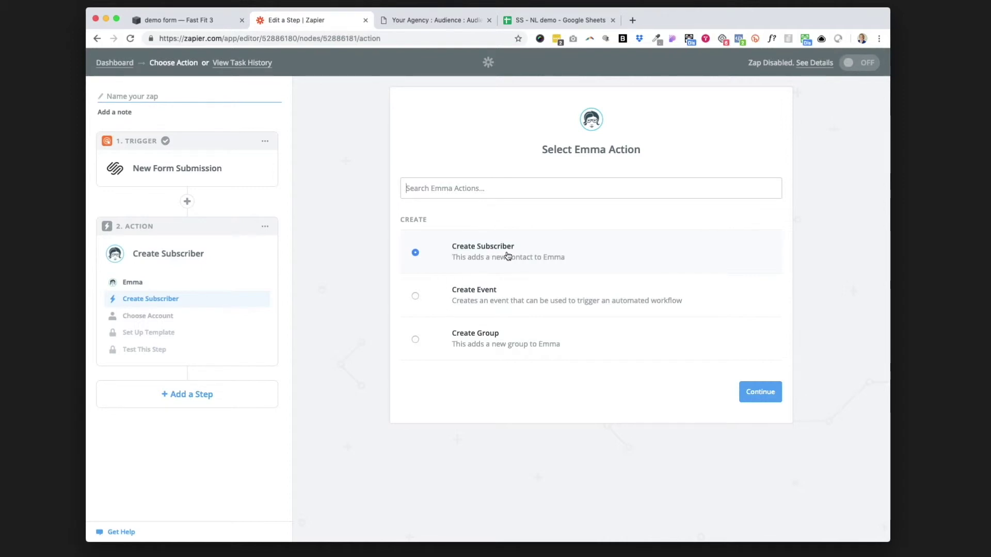
pyautogui.click(757, 391)
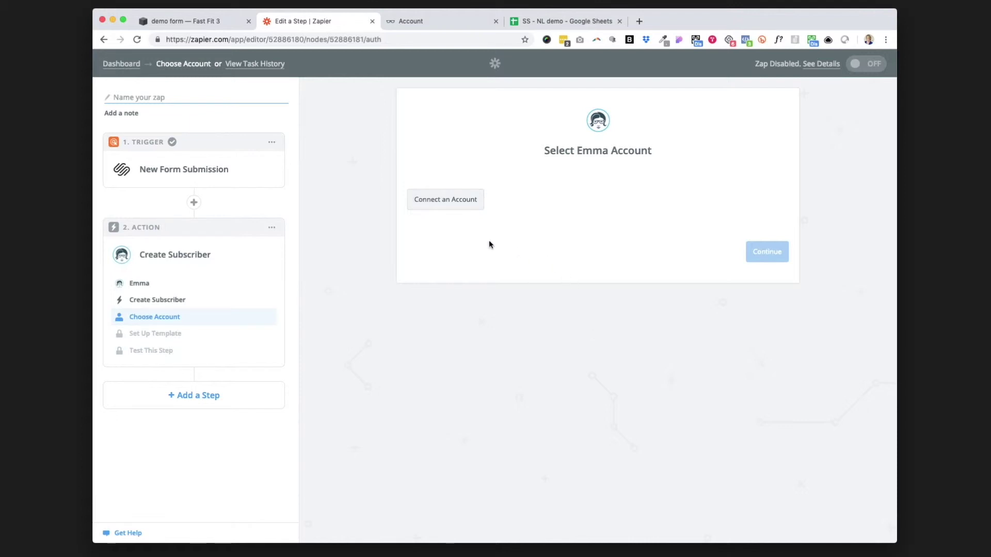
pyautogui.click(436, 201)
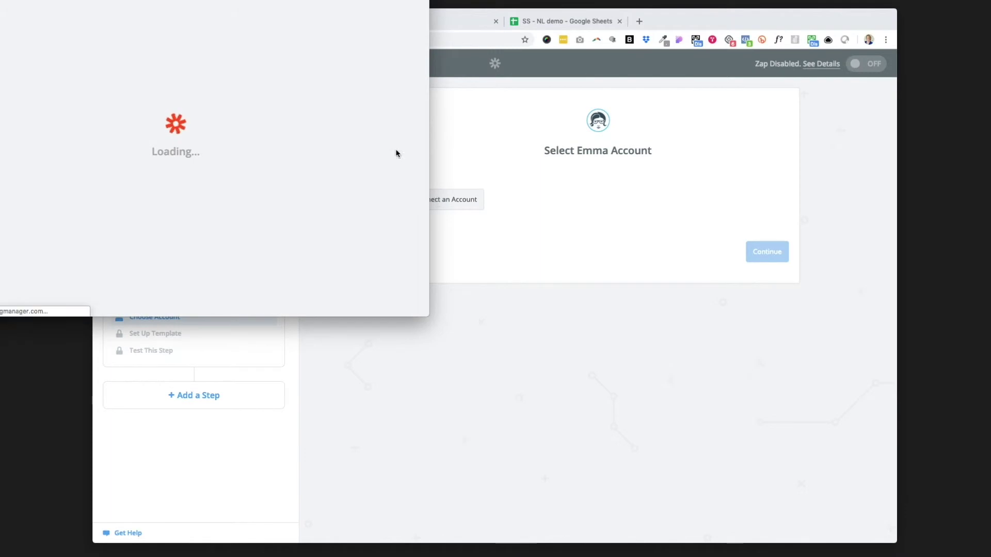
pyautogui.moveTo(89, 0); pyautogui.dragTo(256, 114)
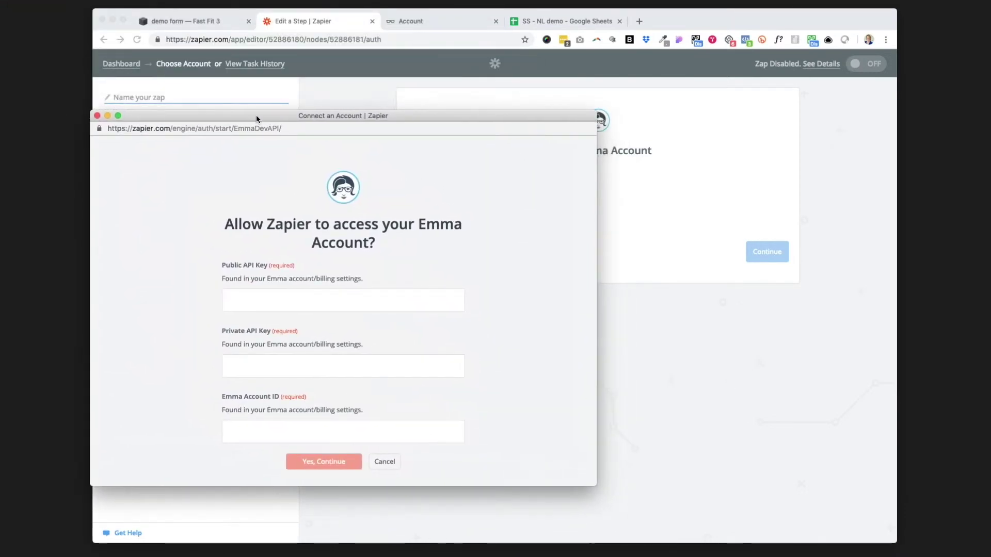
# - Generate an API key in the Emma account settings and copy the public key into Zapier's Public API Key field
pyautogui.click(438, 20)
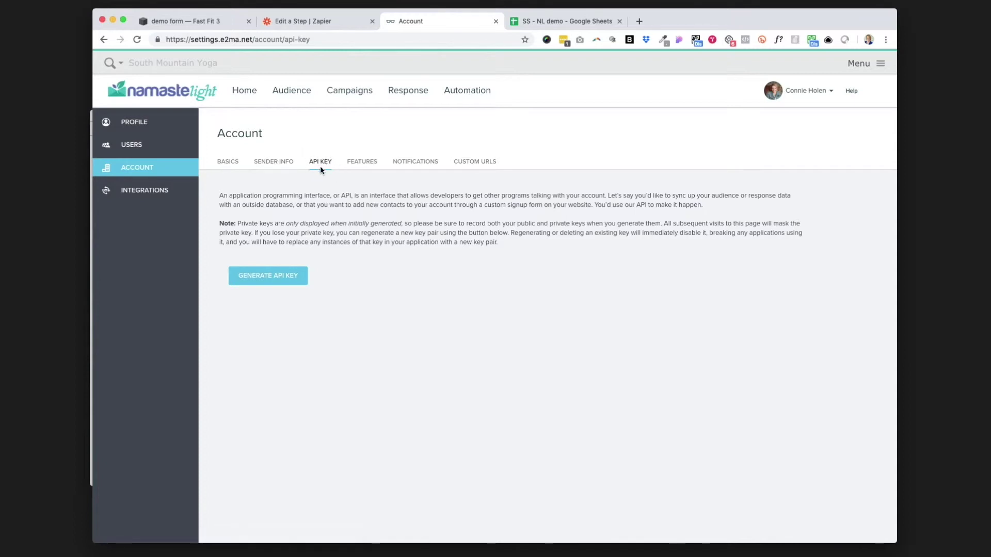
pyautogui.click(279, 276)
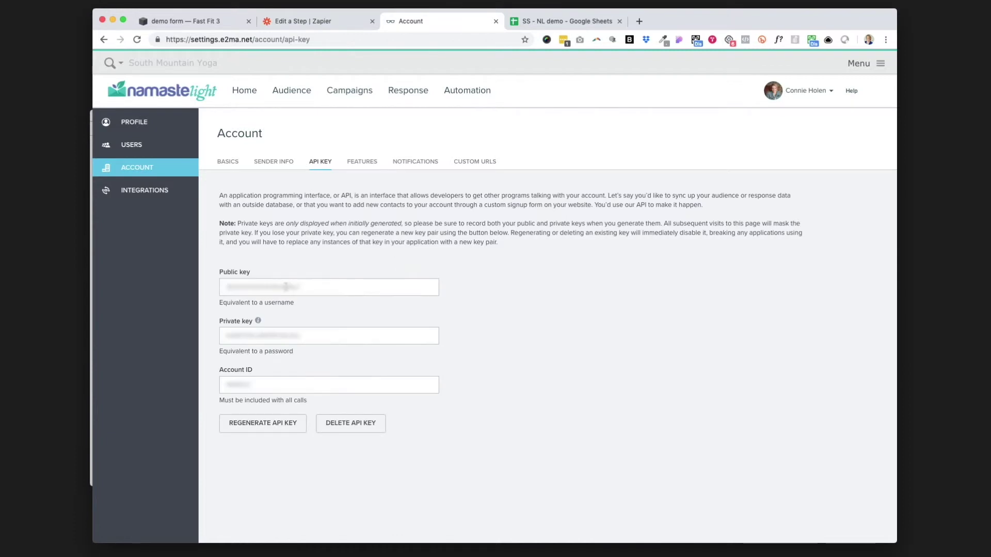
pyautogui.click(315, 287)
pyautogui.doubleClick(227, 284)
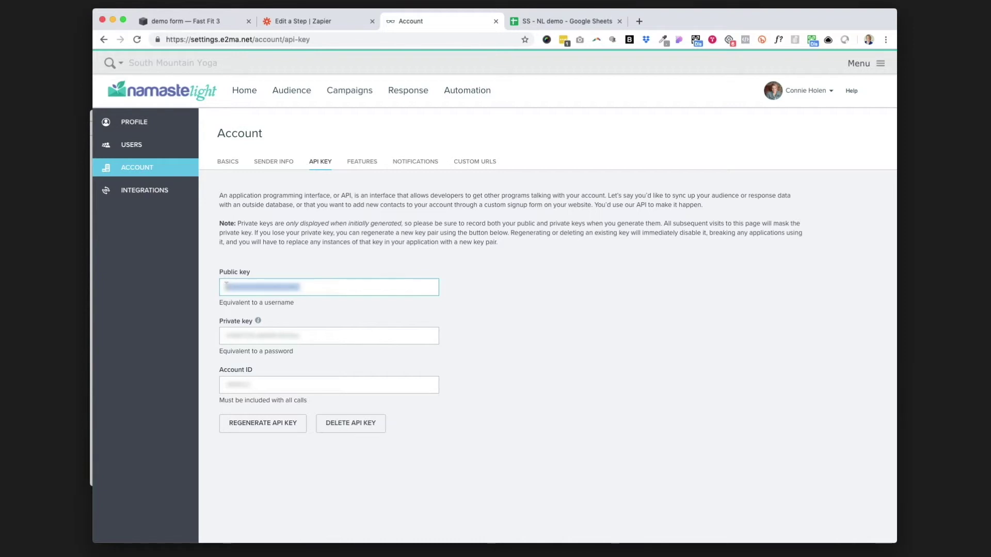
pyautogui.click(135, 293)
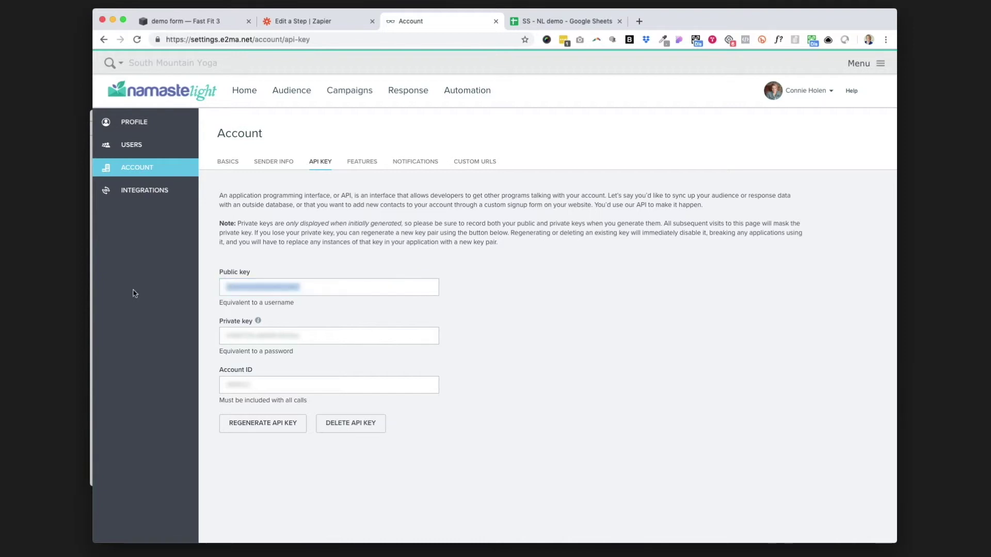
pyautogui.click(93, 303)
pyautogui.click(260, 301)
pyautogui.press('super+v')
# - Copy Emma's private API key and account ID into the authorization form, grant access, and save the Emma account for the action
pyautogui.moveTo(305, 337); pyautogui.dragTo(219, 330)
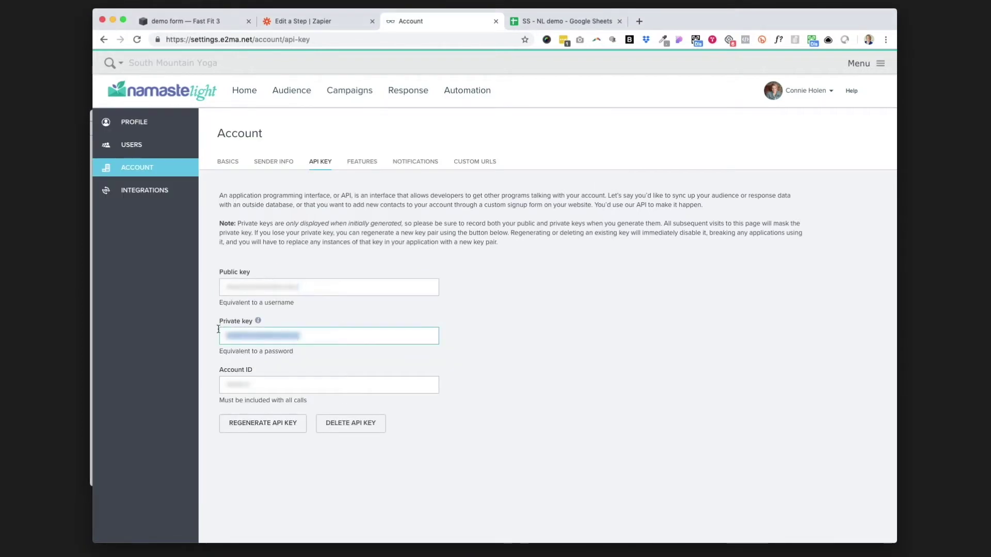
pyautogui.click(92, 336)
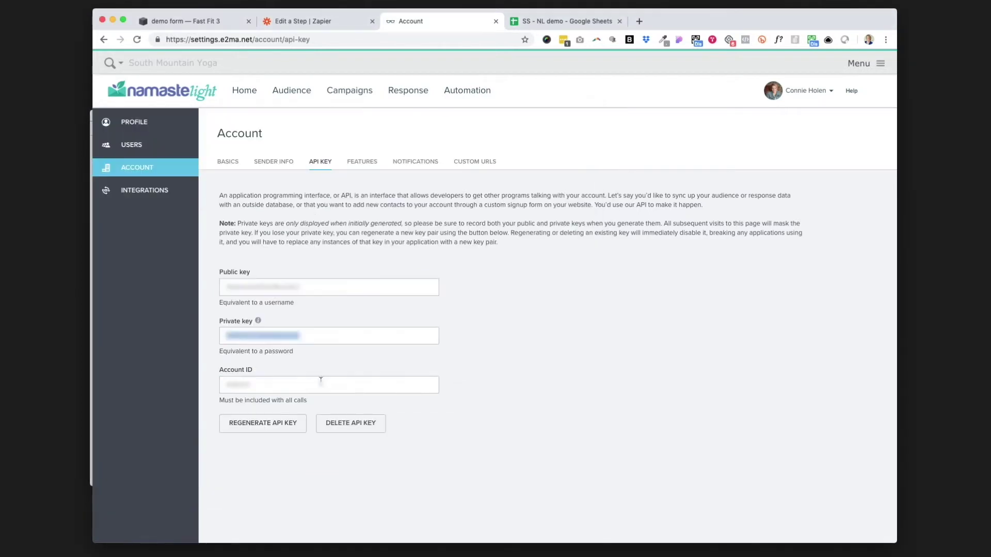
pyautogui.moveTo(256, 385); pyautogui.dragTo(222, 385)
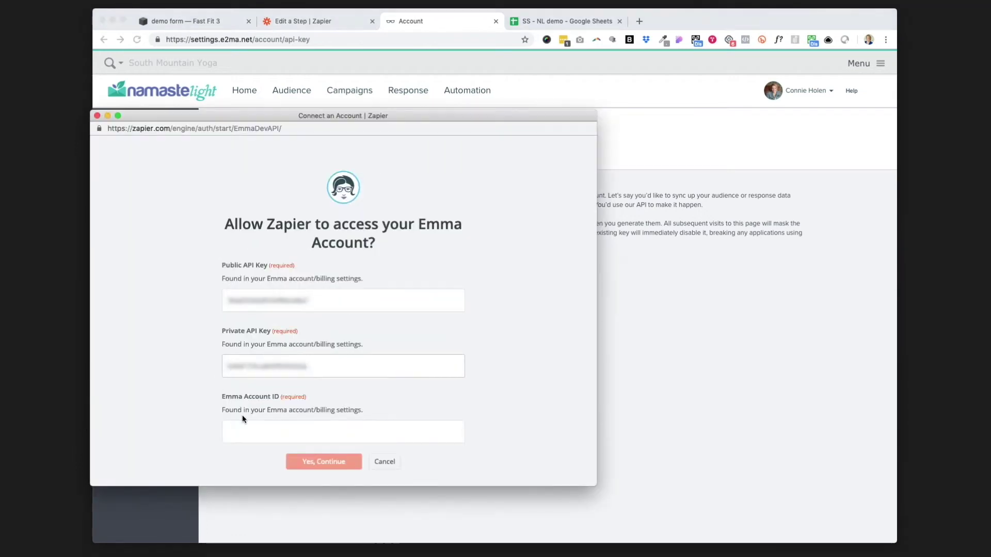
pyautogui.click(242, 432)
pyautogui.press('super+v')
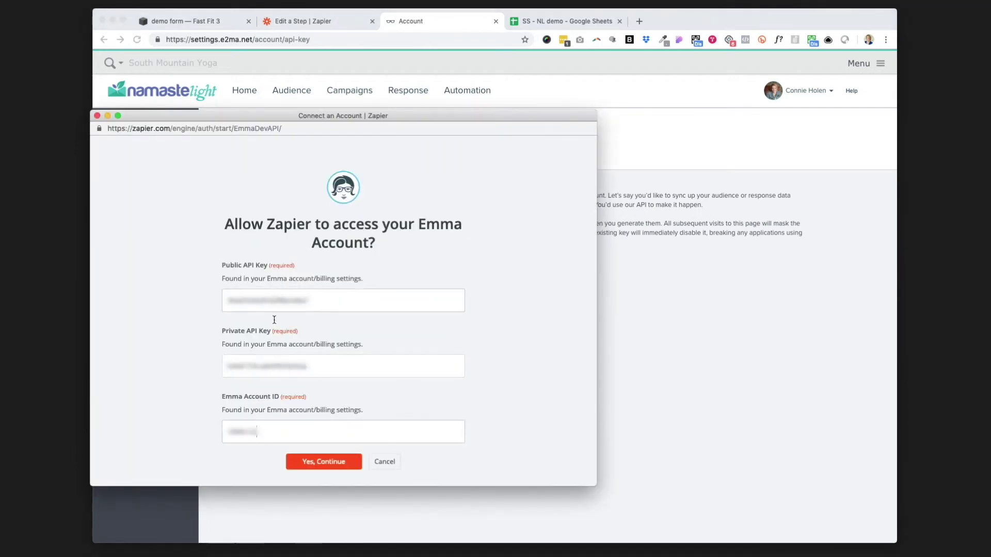
pyautogui.click(312, 462)
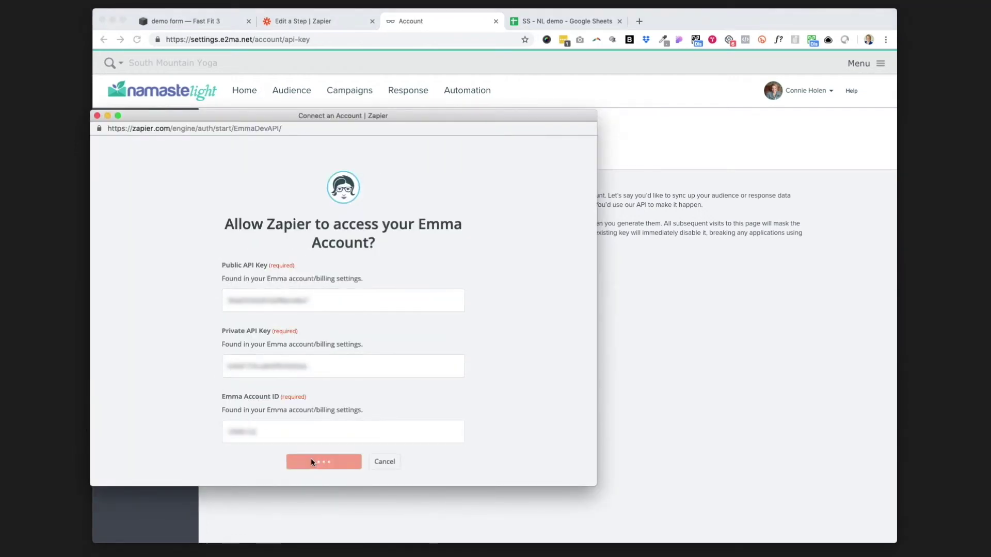
pyautogui.click(327, 21)
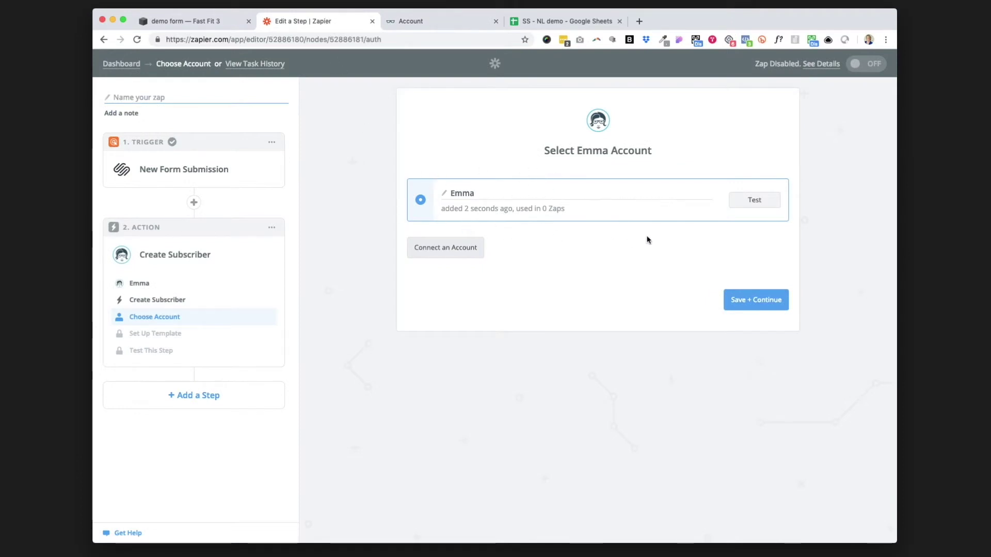
pyautogui.click(756, 301)
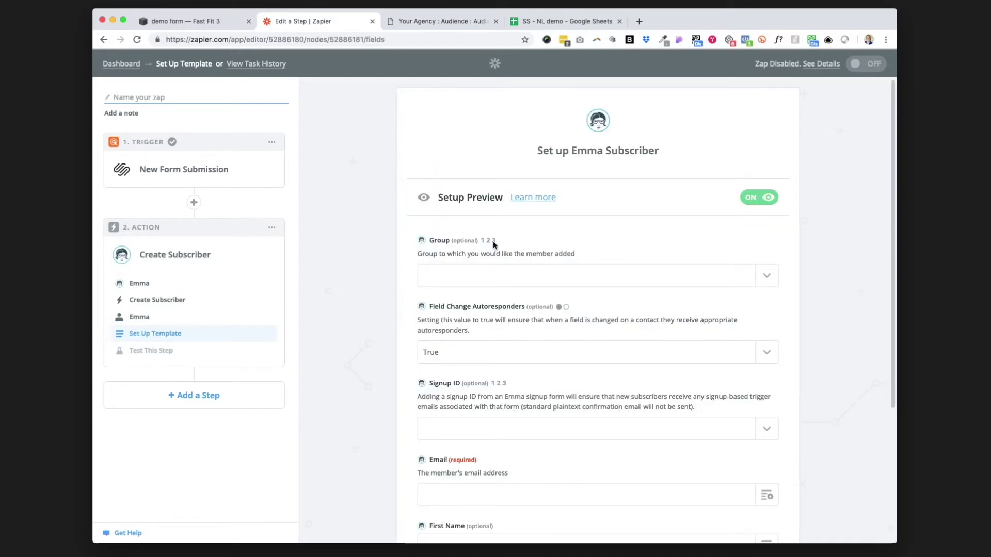
# - Set the Emma subscriber's Group to website subscribers and the Signup ID to Your Default Signup Form
pyautogui.click(767, 277)
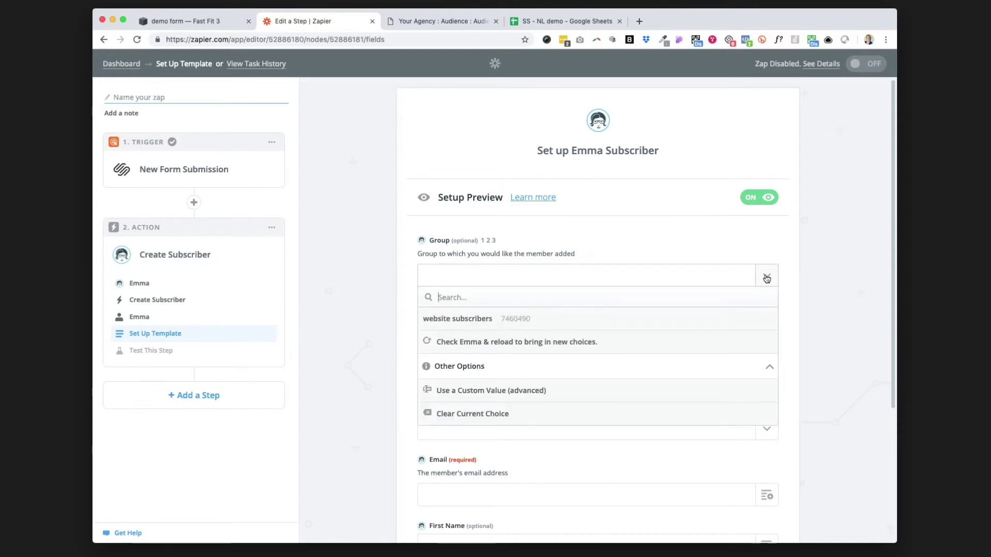
pyautogui.click(478, 319)
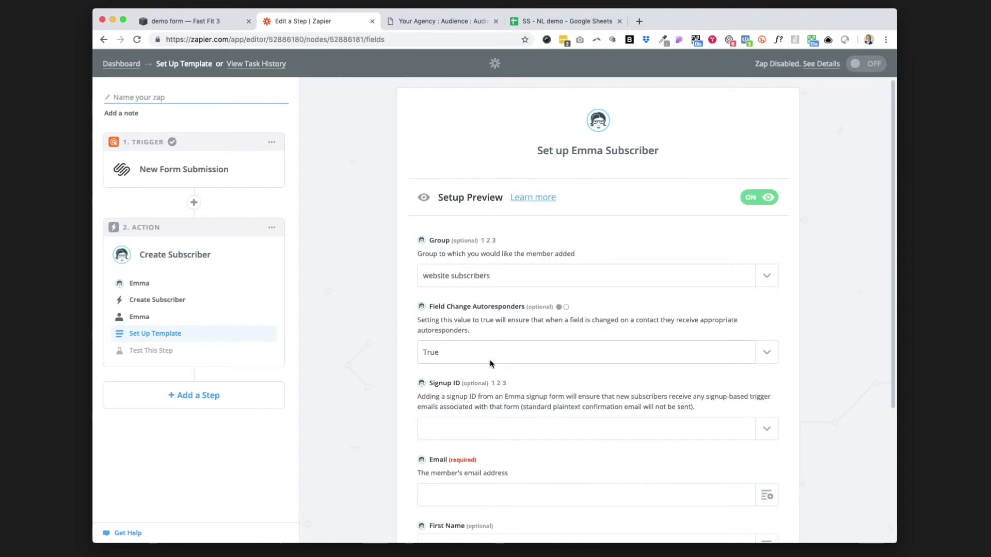
pyautogui.scroll(-3, 490, 360)
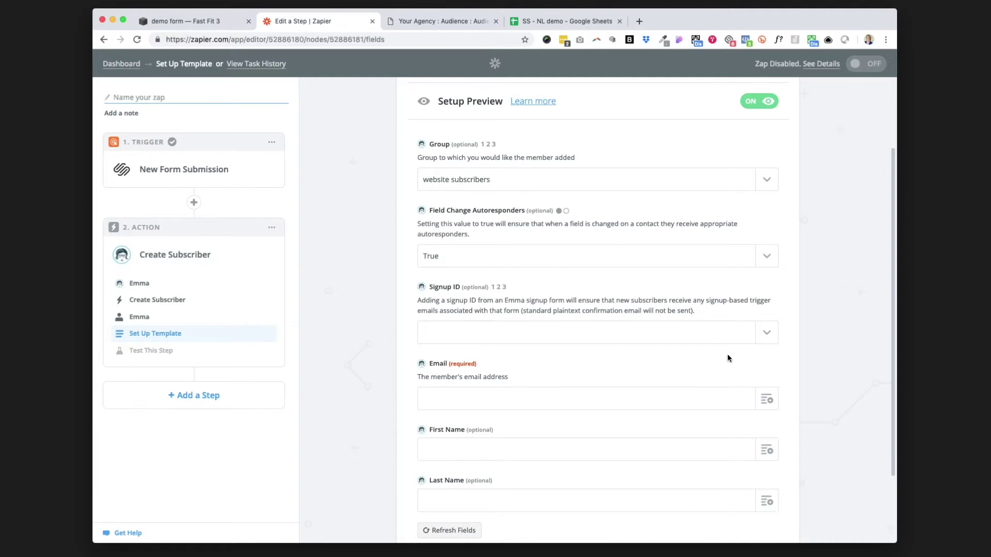
pyautogui.click(767, 333)
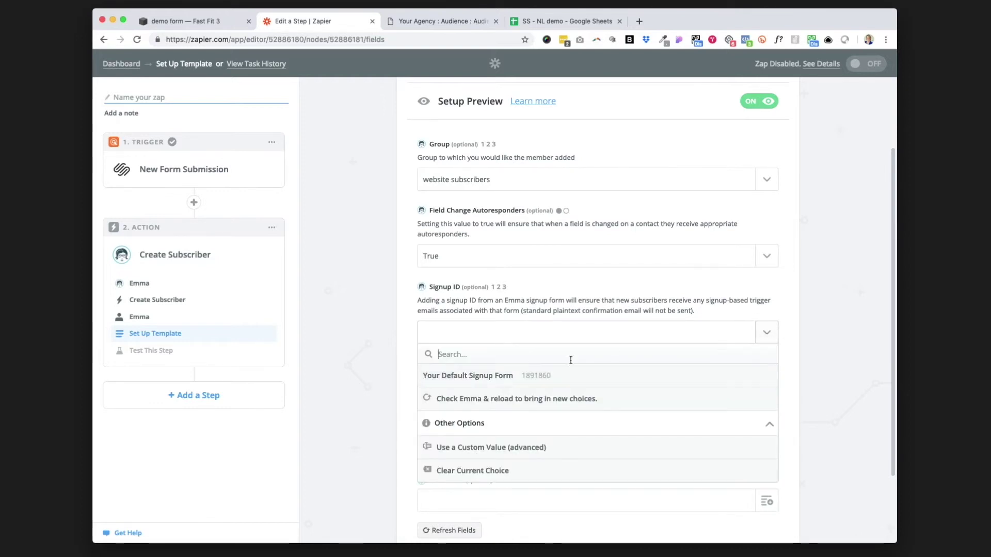
pyautogui.click(463, 375)
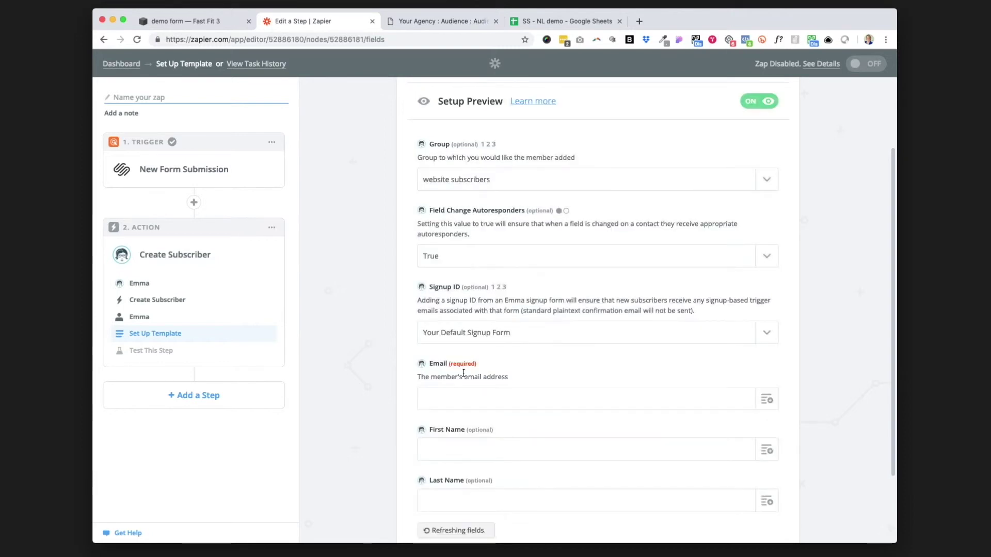
# - Map the required Email field to the form submission's Email Address and continue to the test stage
pyautogui.click(767, 400)
pyautogui.scroll(-3, 691, 401)
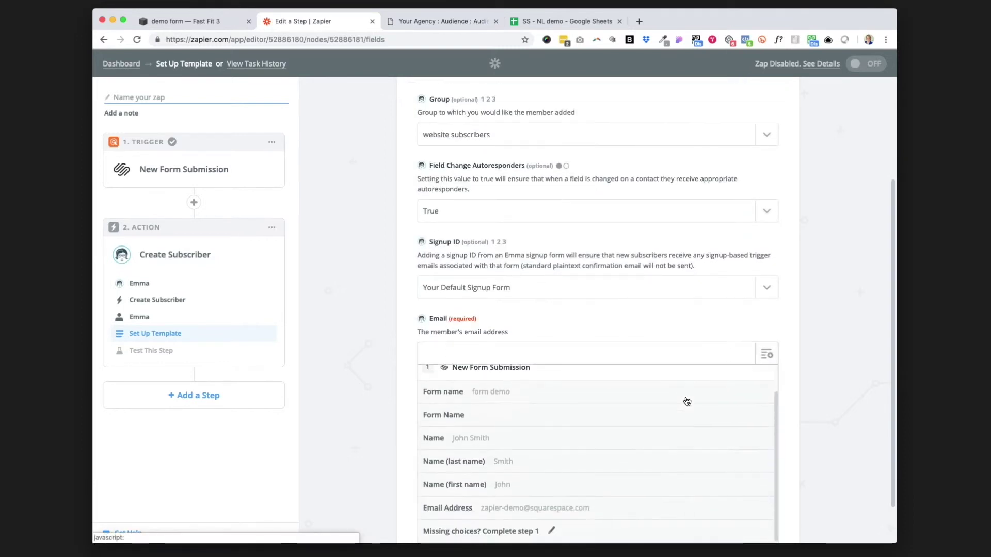
pyautogui.scroll(2, 666, 403)
pyautogui.scroll(-1, 568, 428)
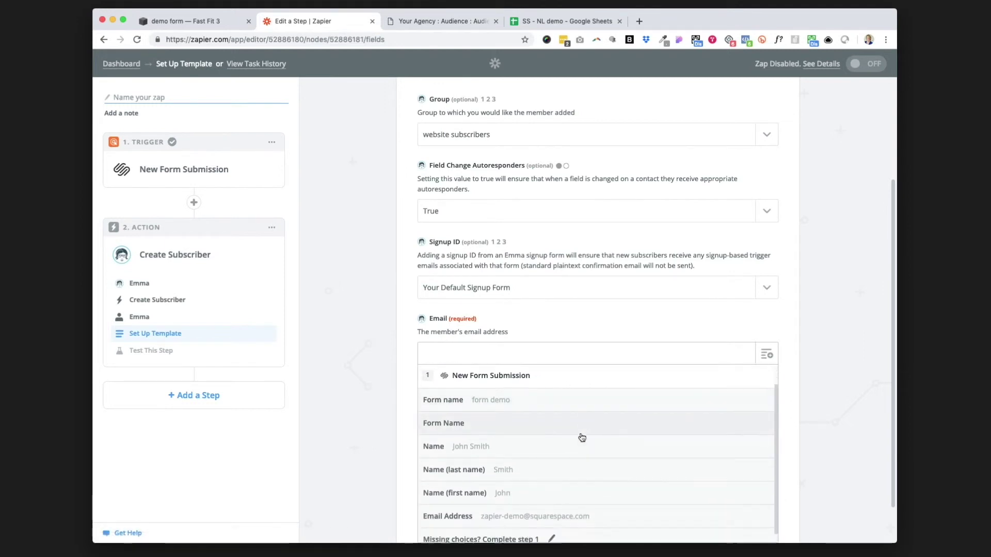
pyautogui.scroll(-1, 582, 438)
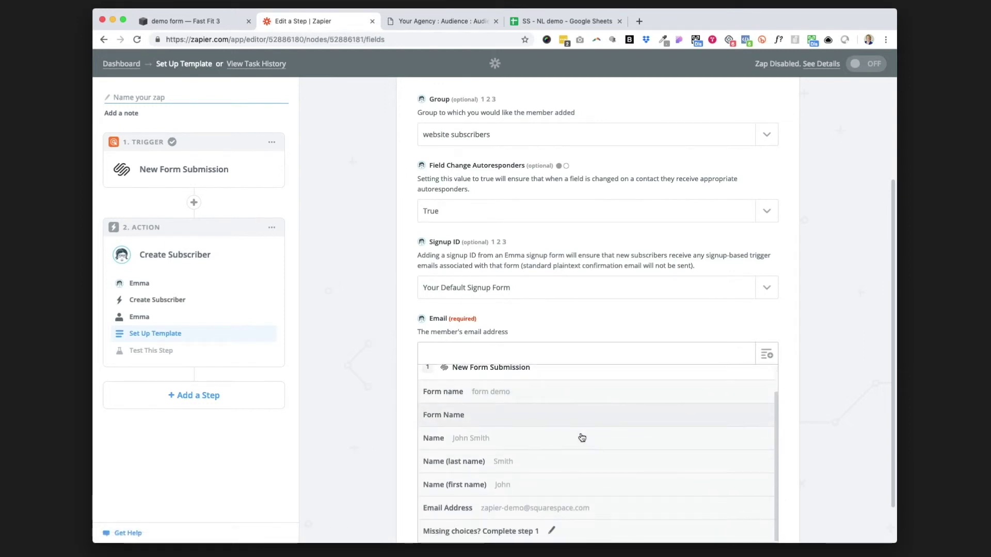
pyautogui.click(563, 509)
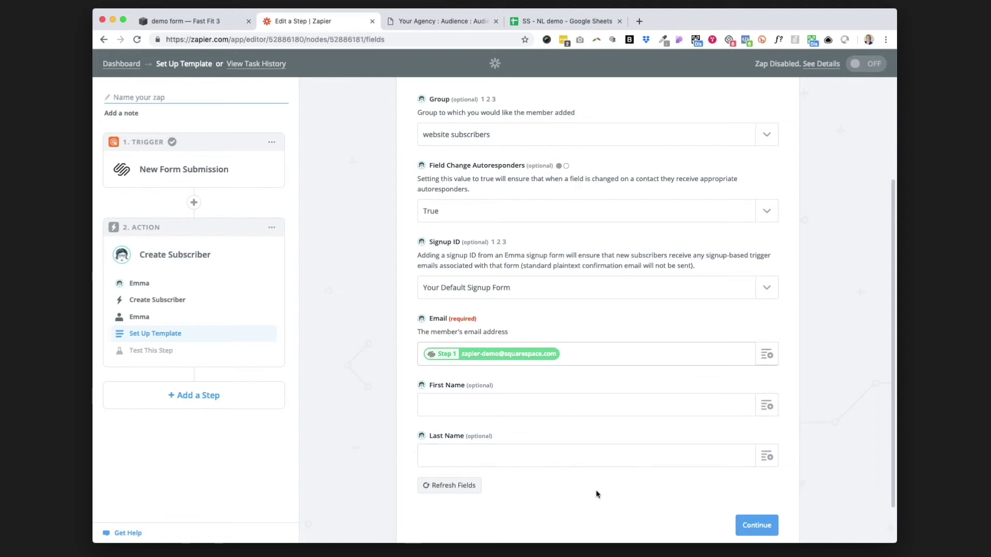
pyautogui.click(751, 527)
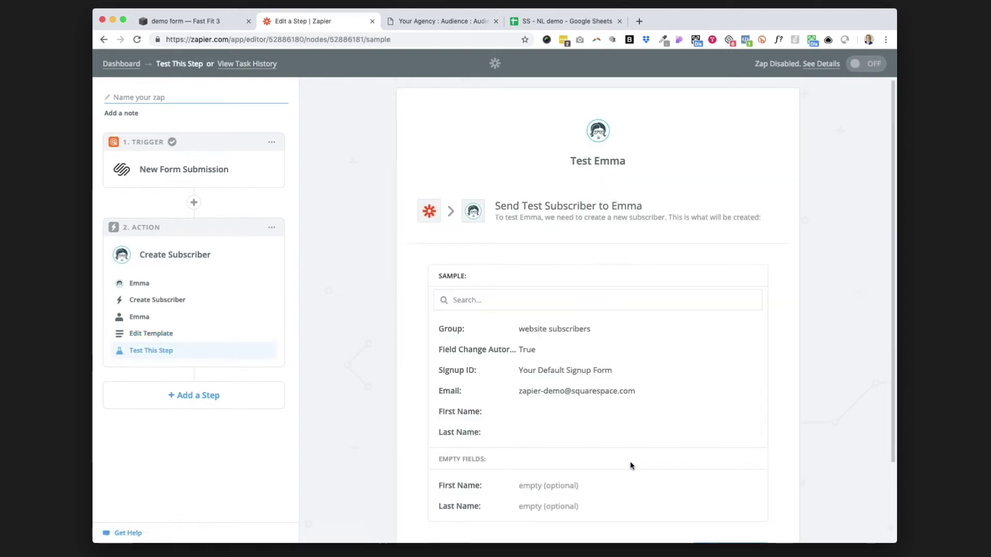
# - Review the sample subscriber data, send the test subscriber to Emma, and finish the action setup
pyautogui.scroll(-1, 803, 457)
pyautogui.scroll(-1, 803, 457)
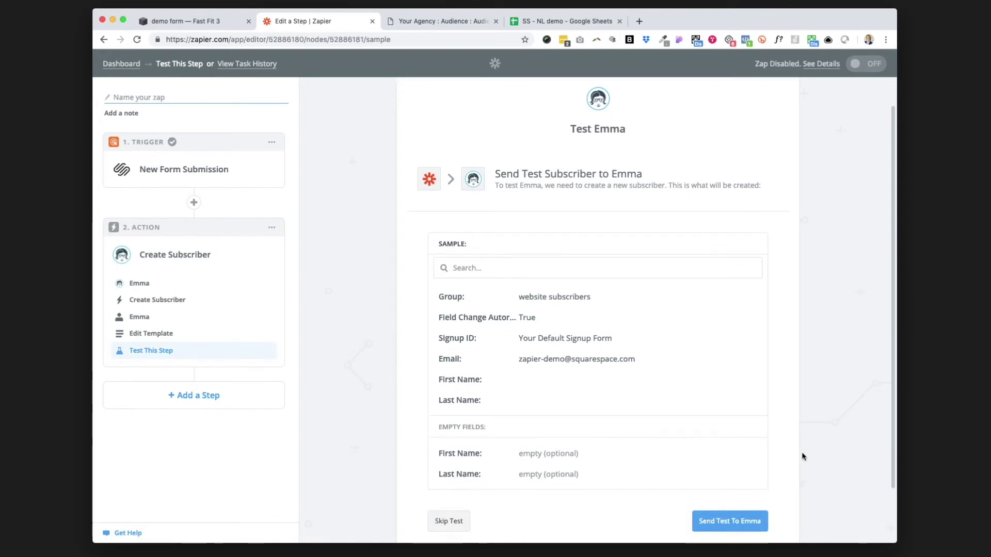
pyautogui.scroll(-1, 803, 457)
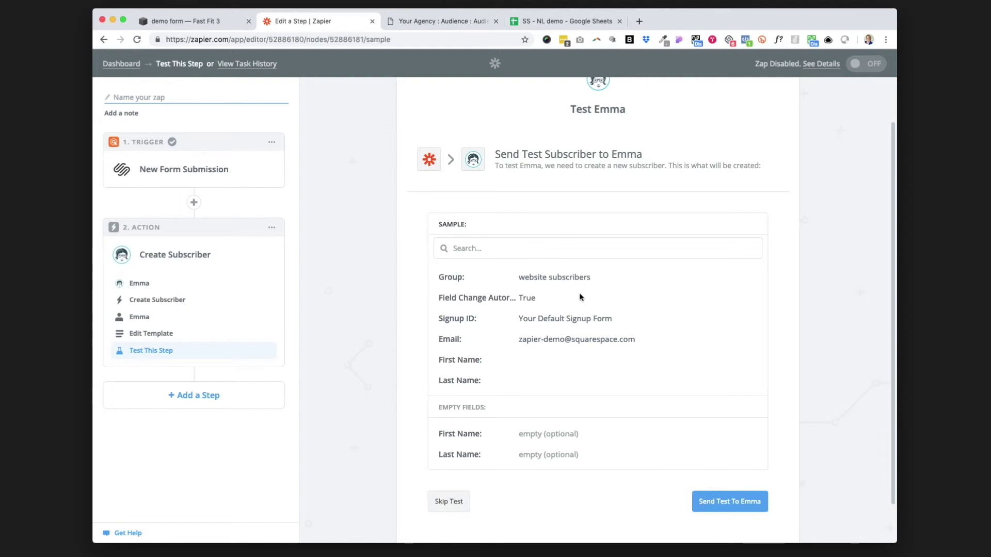
pyautogui.click(713, 507)
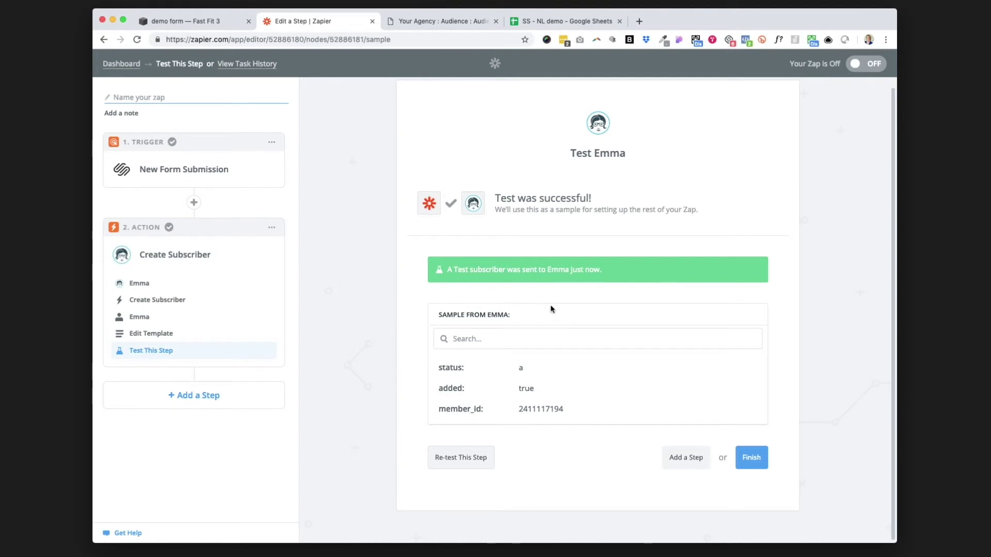
pyautogui.click(753, 457)
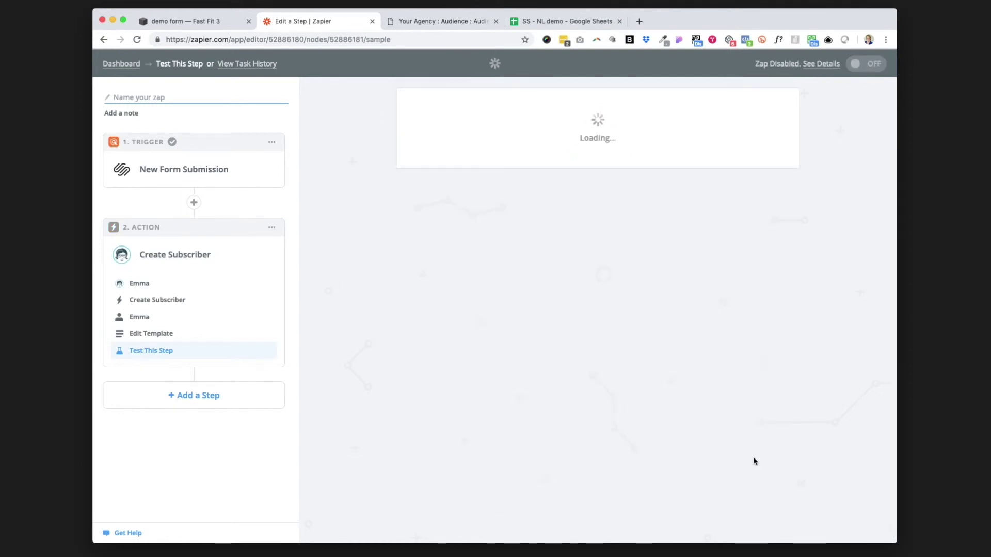
# - Name the Zap "Squarespace form to NamasteLight account" and turn it on
pyautogui.click(561, 195)
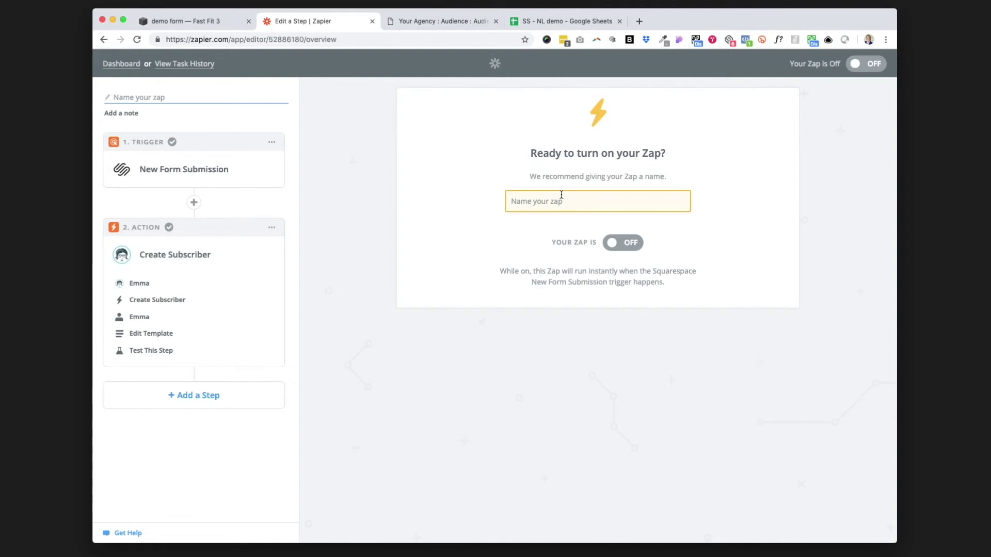
pyautogui.write('Squarespa')
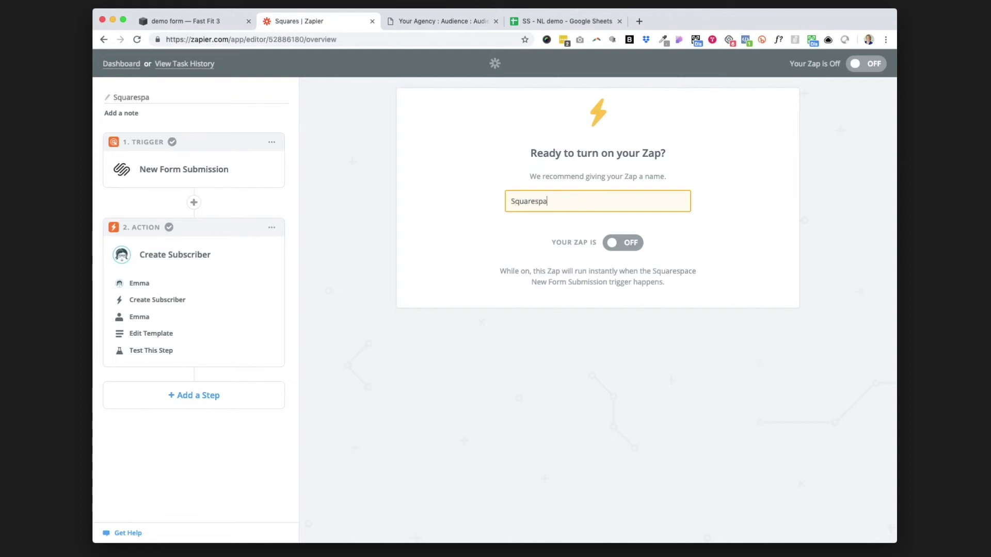
pyautogui.write('ce form to ')
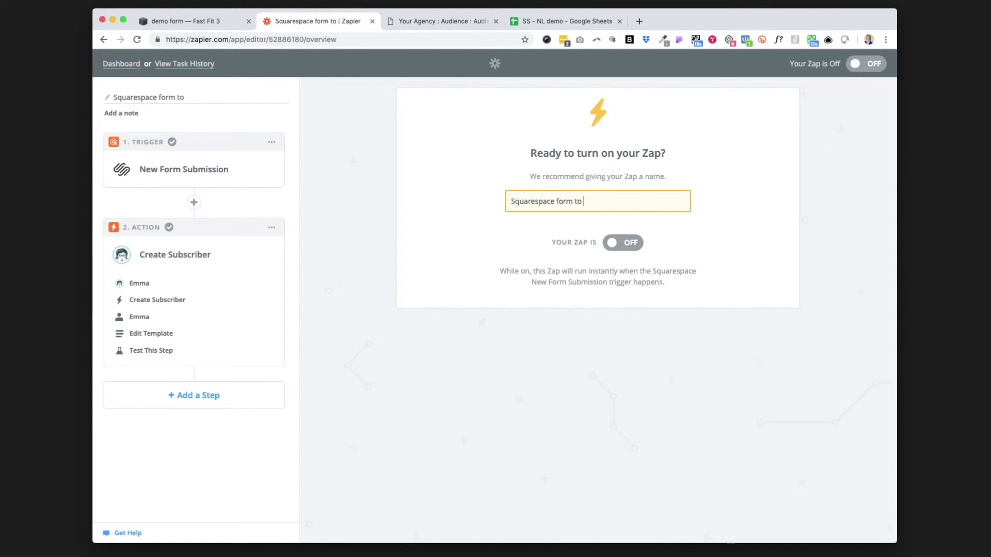
pyautogui.write('NamasteLi')
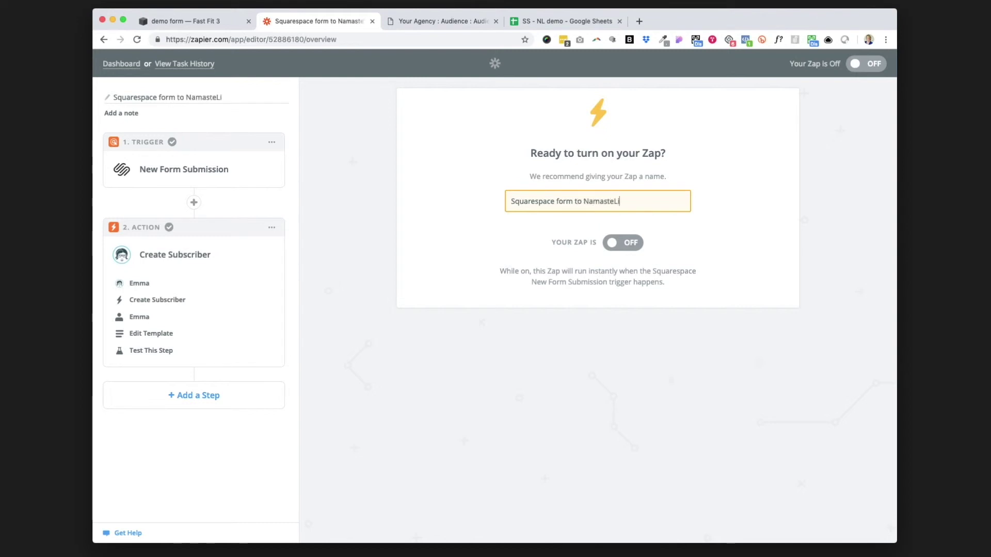
pyautogui.write('ght account')
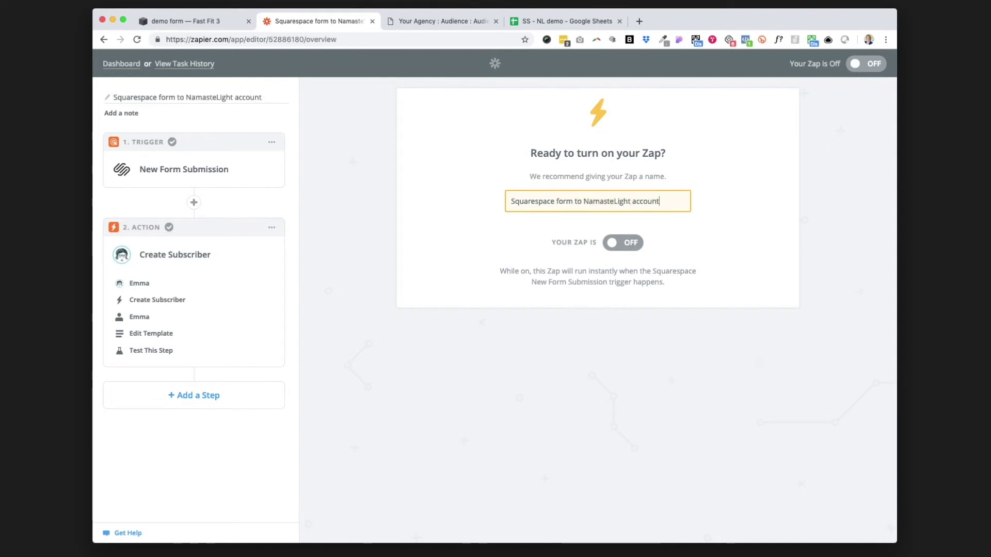
pyautogui.click(639, 245)
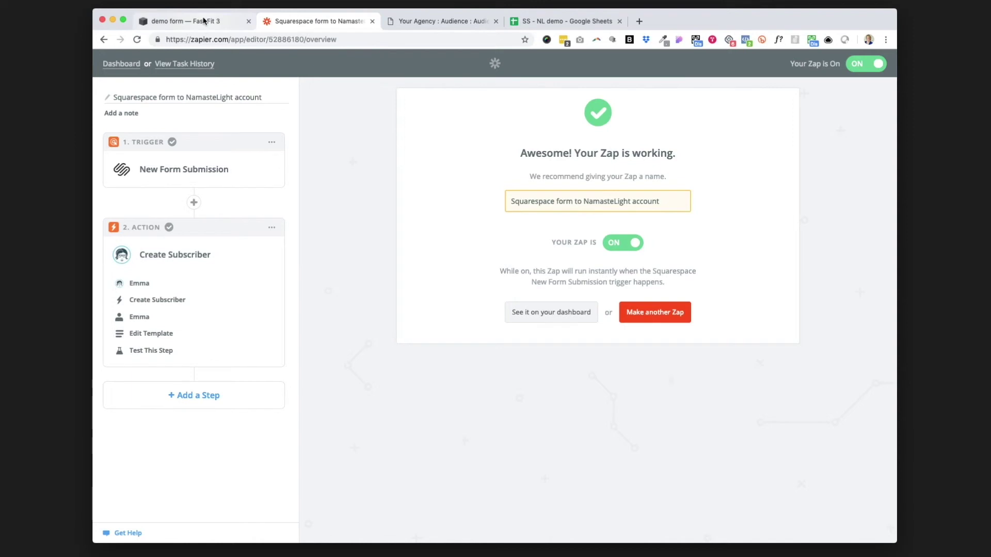
# - Switch to the Squarespace demo form page and submit the Subscribe form with a first name and email address
pyautogui.click(186, 21)
pyautogui.moveTo(276, 67)
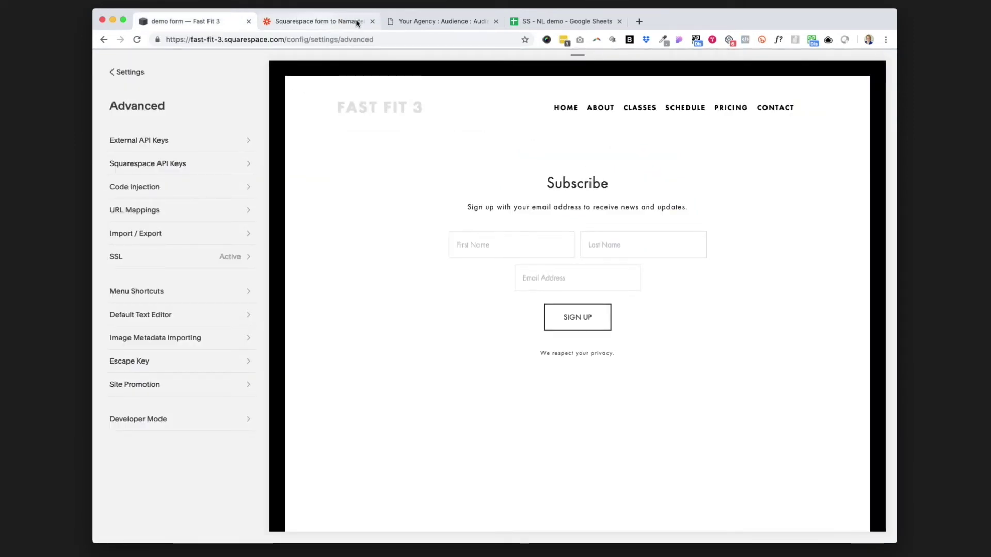
pyautogui.moveTo(319, 166)
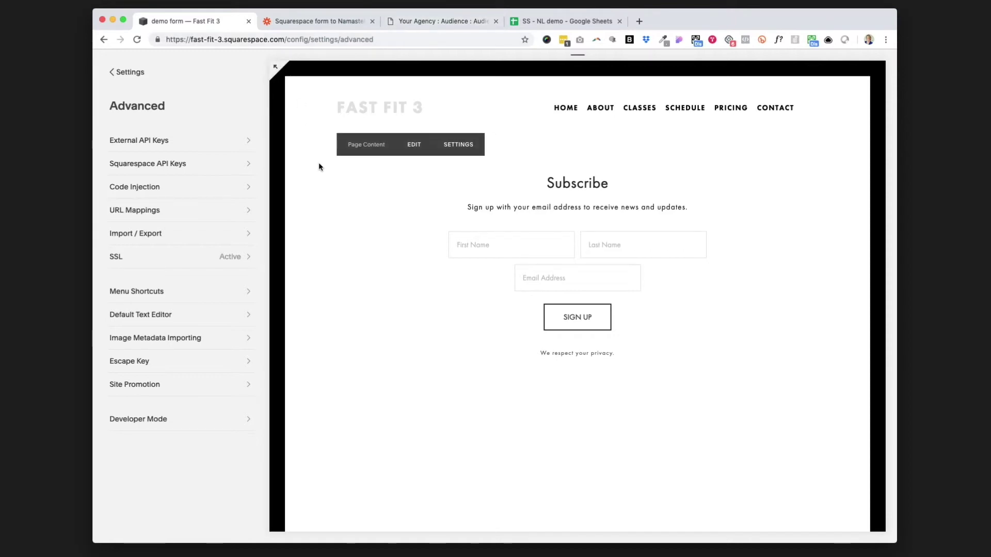
pyautogui.click(276, 67)
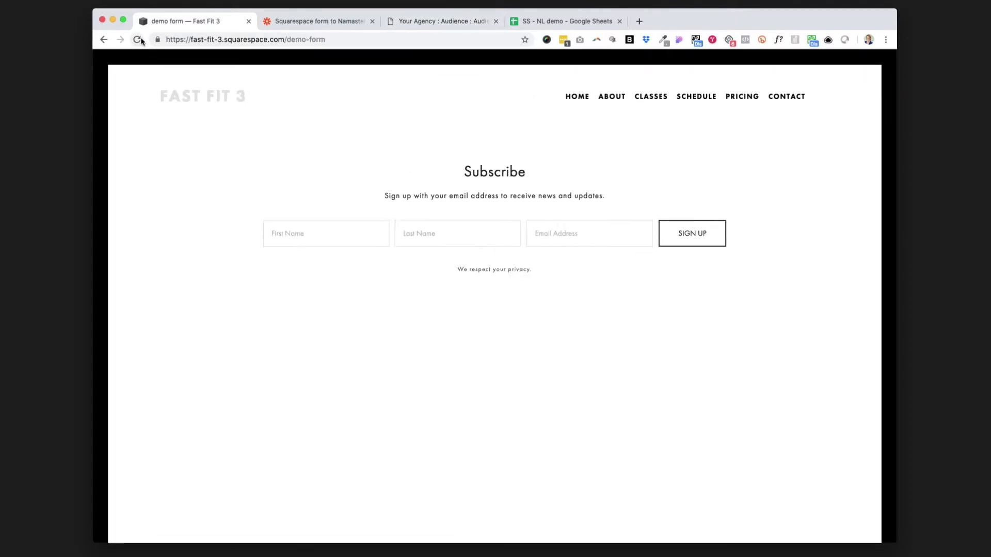
pyautogui.click(477, 244)
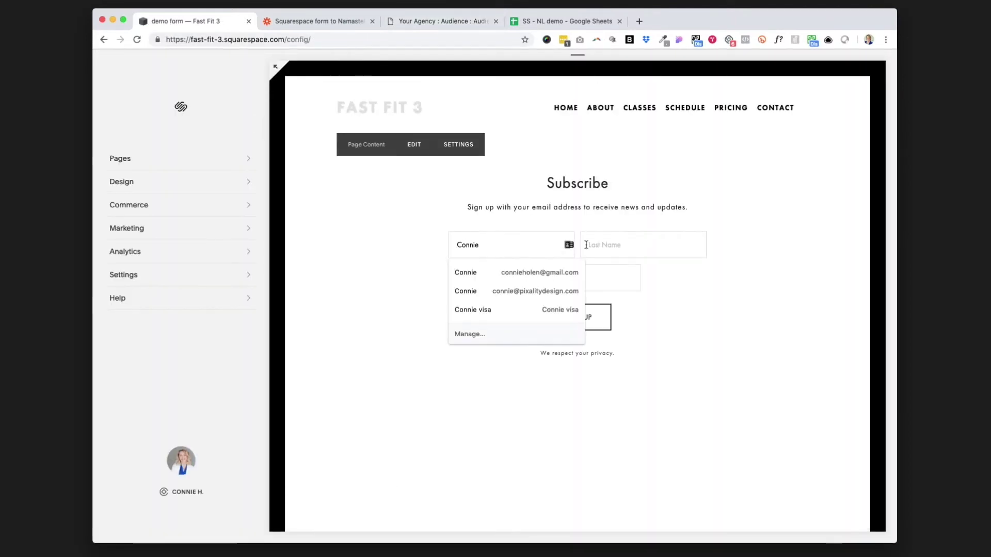
pyautogui.click(506, 285)
pyautogui.click(537, 277)
pyautogui.write('connie')
pyautogui.click(585, 316)
pyautogui.click(586, 317)
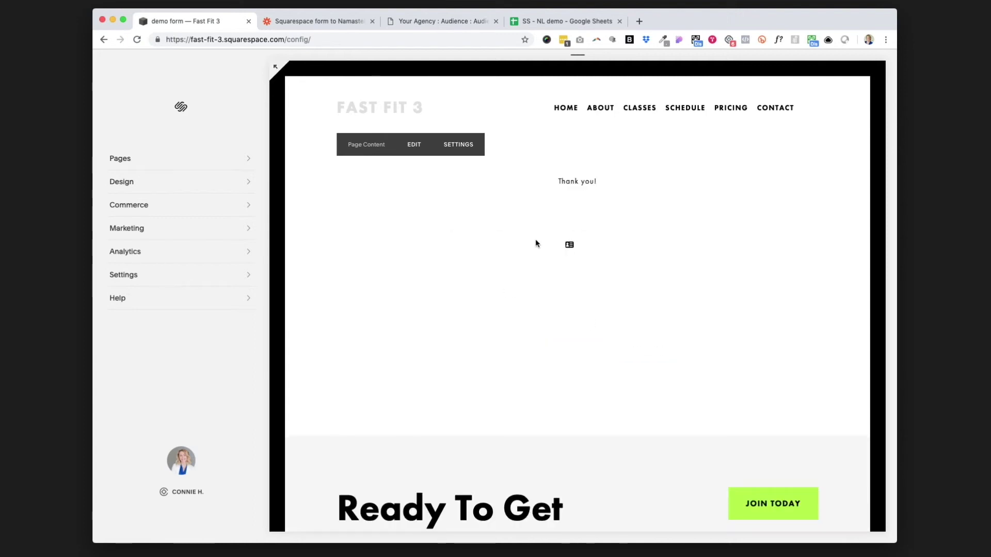
# - Switch to Emma, reload the Groups list, and open the website subscribers group to check its contacts
pyautogui.click(423, 21)
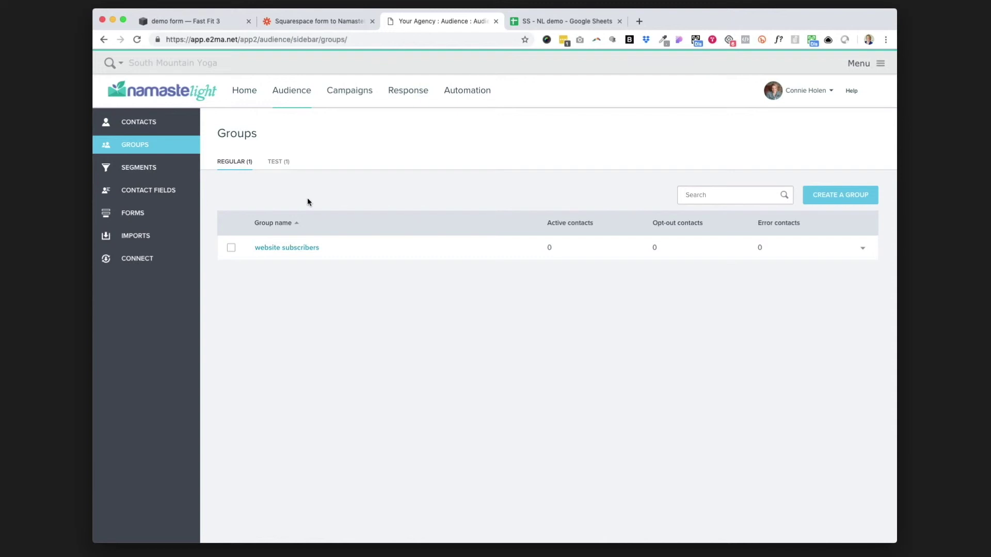
pyautogui.click(136, 39)
pyautogui.click(305, 249)
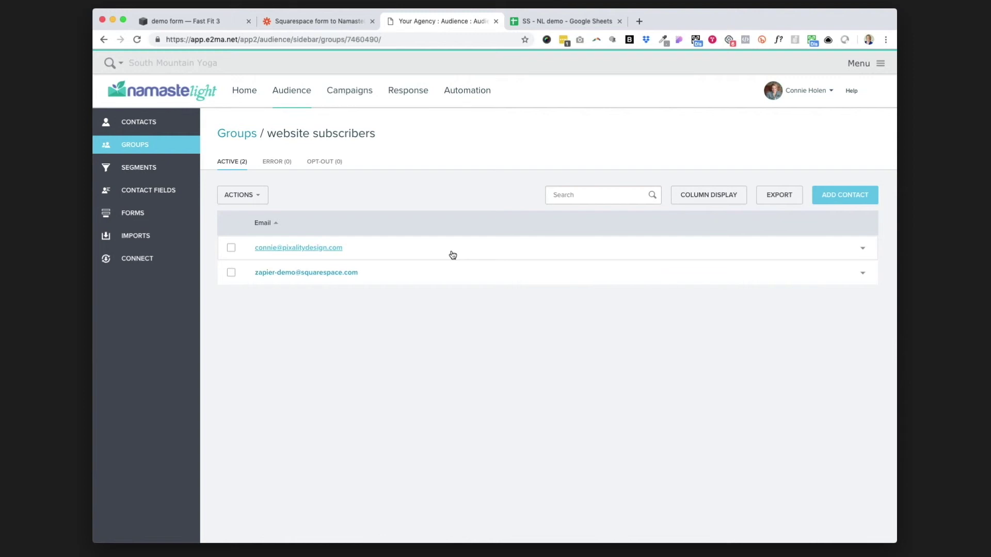
pyautogui.click(189, 22)
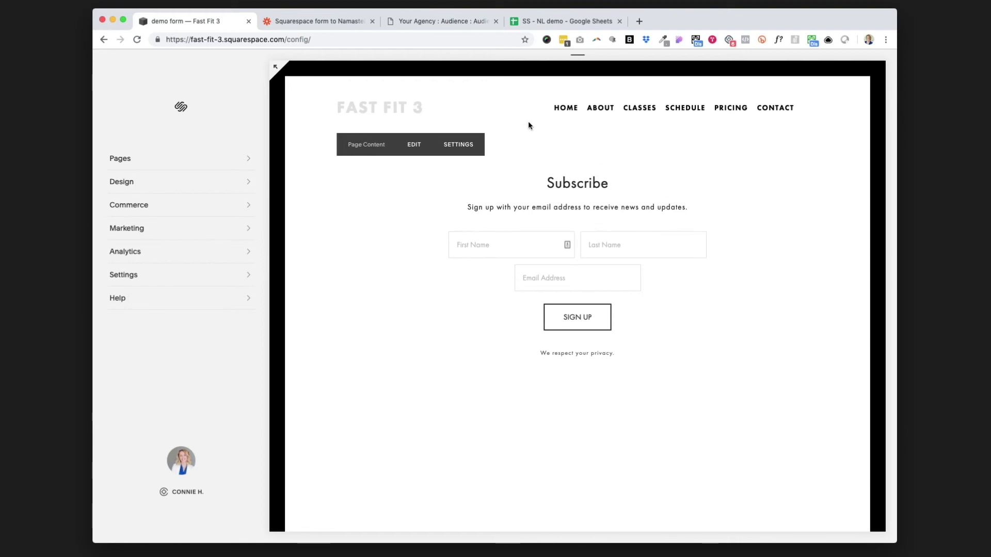
pyautogui.click(423, 21)
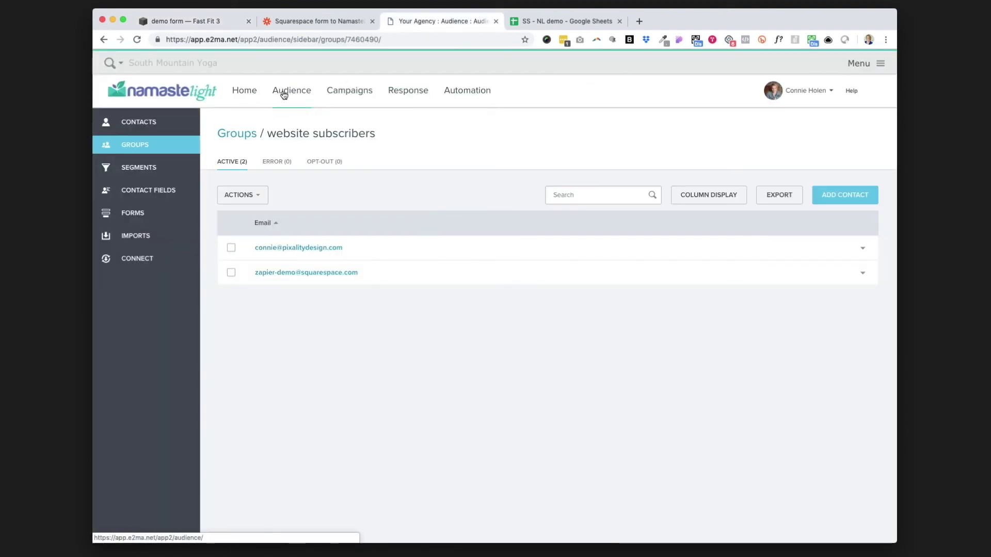
pyautogui.click(171, 149)
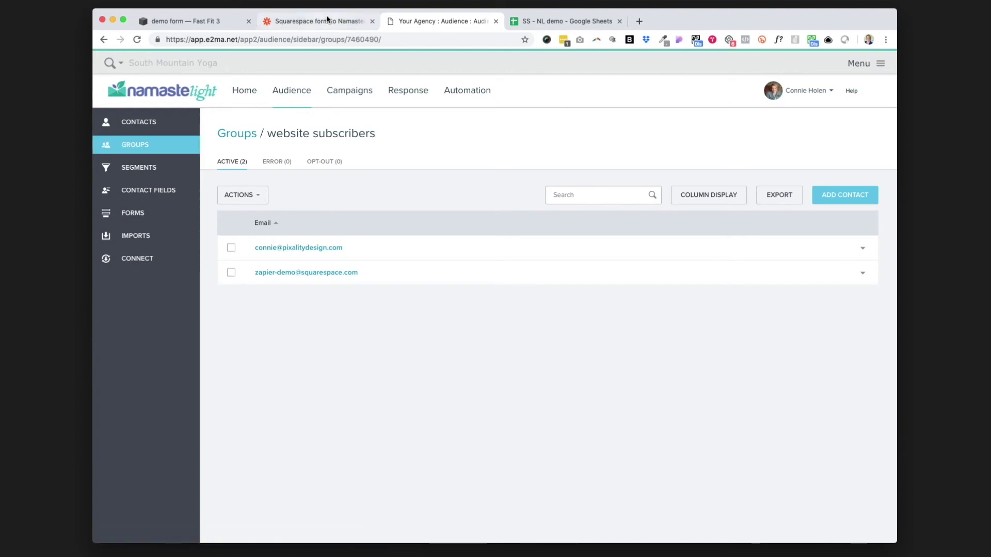
pyautogui.click(327, 19)
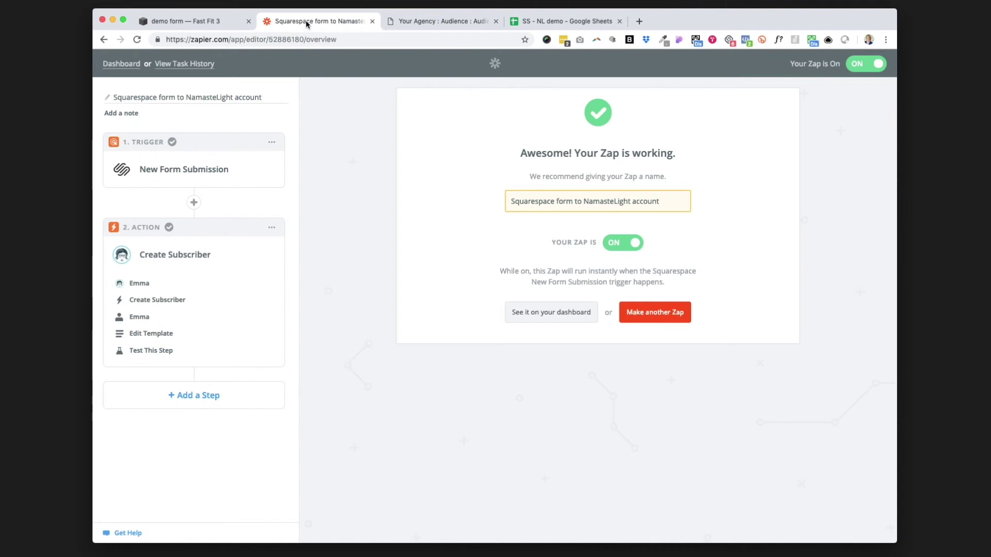